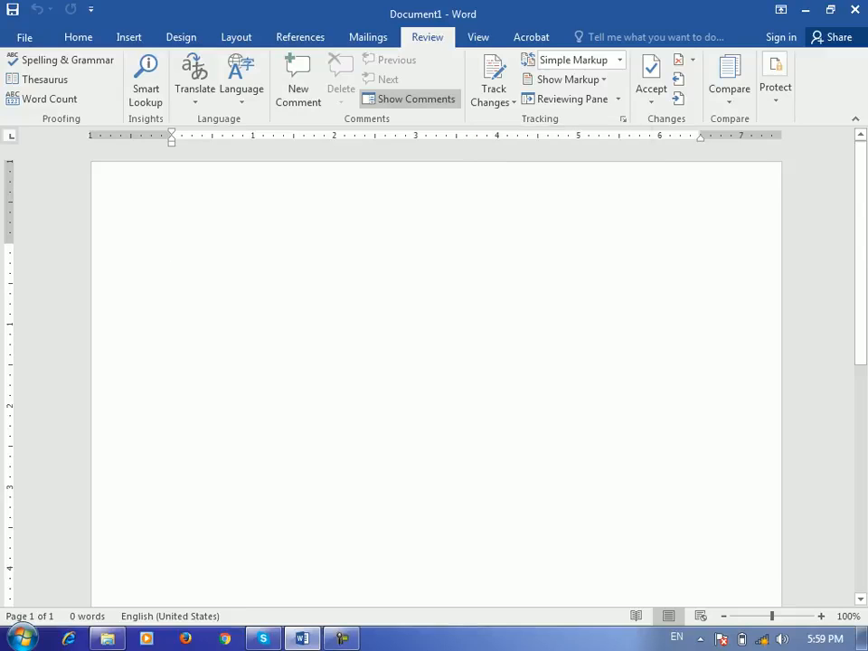
# Write "Barya institute of Information technology" and paste twelve copies after it to fill the first paragraph
pyautogui.write('barya')
pyautogui.press('Return')
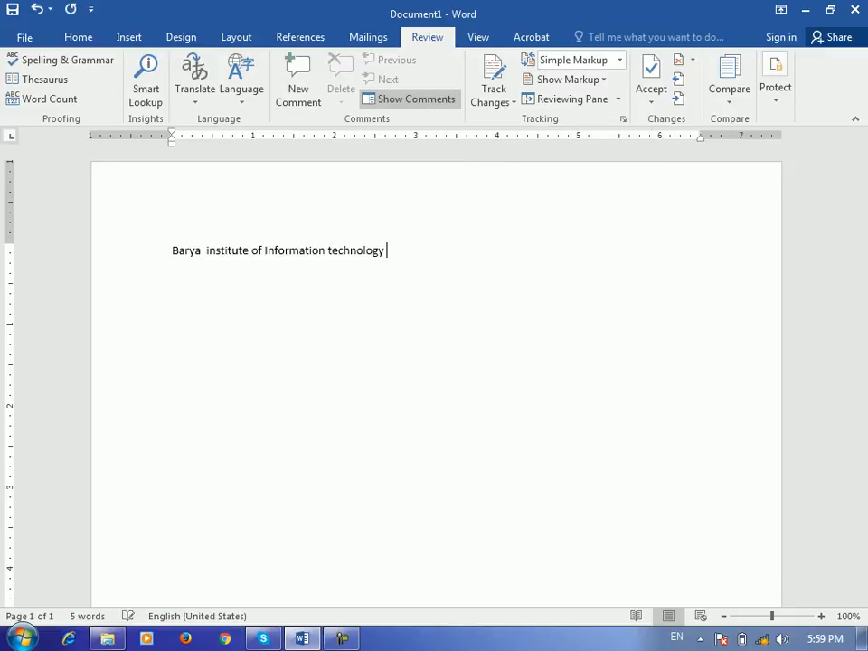
pyautogui.press('Home')
pyautogui.hotkey('shift', 'End')
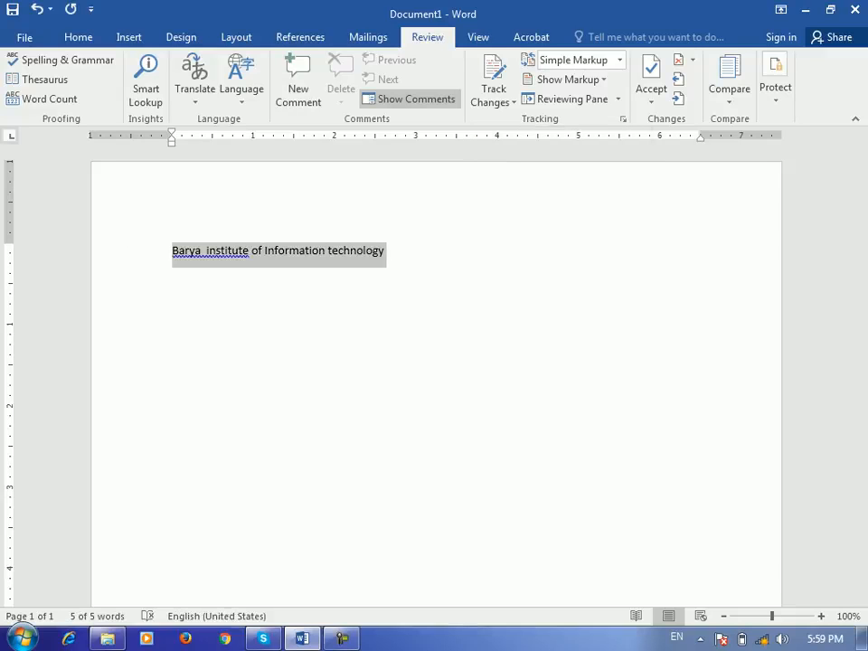
pyautogui.hotkey('ctrl', 'c')
pyautogui.press('End')
pyautogui.hotkey('ctrl', 'v')
pyautogui.hotkey('ctrl', 'v')
pyautogui.hotkey('ctrl', 'v')
pyautogui.hotkey('ctrl', 'v')
pyautogui.hotkey('ctrl', 'v')
pyautogui.hotkey('ctrl', 'v')
pyautogui.hotkey('ctrl', 'v')
pyautogui.hotkey('ctrl', 'v')
pyautogui.hotkey('ctrl', 'v')
pyautogui.hotkey('ctrl', 'v')
pyautogui.hotkey('ctrl', 'v')
pyautogui.hotkey('ctrl', 'v')
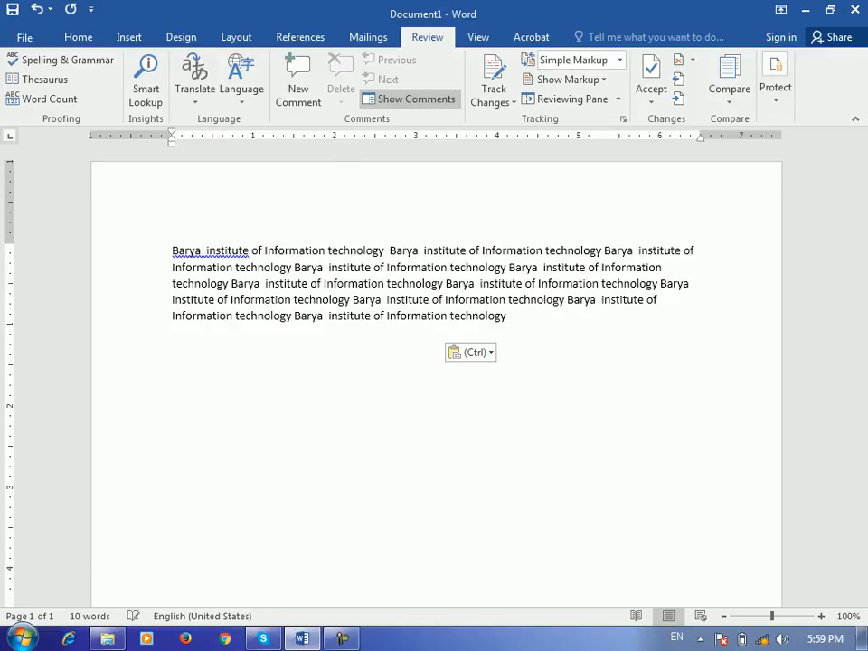
# Build a second paragraph below the first from twelve pasted copies of the phrase, separated by an empty line
pyautogui.press('Return')
pyautogui.press('Return')
pyautogui.hotkey('ctrl', 'v')
pyautogui.hotkey('ctrl', 'v')
pyautogui.hotkey('ctrl', 'v')
pyautogui.hotkey('ctrl', 'v')
pyautogui.hotkey('ctrl', 'v')
pyautogui.hotkey('ctrl', 'v')
pyautogui.hotkey('ctrl', 'v')
pyautogui.hotkey('ctrl', 'v')
pyautogui.hotkey('ctrl', 'v')
pyautogui.hotkey('ctrl', 'v')
pyautogui.hotkey('ctrl', 'v')
pyautogui.hotkey('ctrl', 'v')
# Add a third paragraph below an empty line by pasting the phrase fifteen times
pyautogui.press('Return')
pyautogui.press('Return')
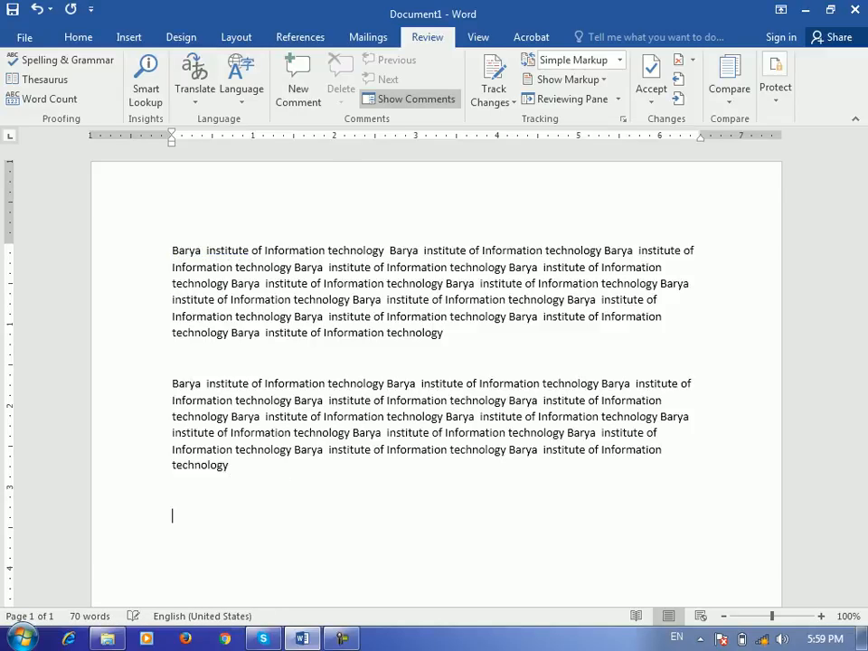
pyautogui.hotkey('ctrl', 'v')
pyautogui.hotkey('ctrl', 'v')
pyautogui.hotkey('ctrl', 'v')
pyautogui.hotkey('ctrl', 'v')
pyautogui.hotkey('ctrl', 'v')
pyautogui.hotkey('ctrl', 'v')
pyautogui.hotkey('ctrl', 'v')
pyautogui.hotkey('ctrl', 'v')
pyautogui.hotkey('ctrl', 'v')
pyautogui.hotkey('ctrl', 'v')
pyautogui.hotkey('ctrl', 'v')
pyautogui.hotkey('ctrl', 'v')
pyautogui.hotkey('ctrl', 'v')
pyautogui.hotkey('ctrl', 'v')
pyautogui.hotkey('ctrl', 'v')
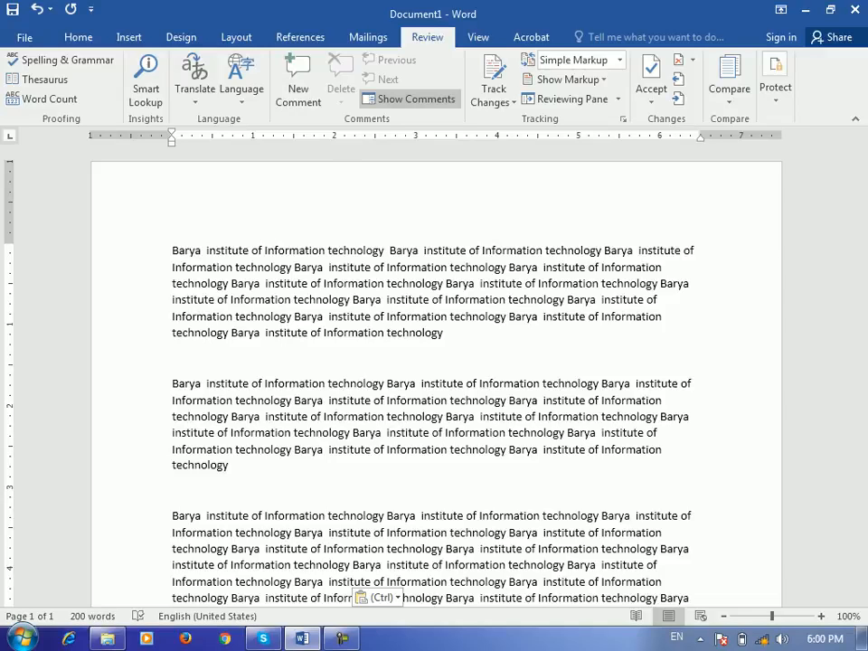
# Delete the first complete "technology" after "Information" in the first paragraph's third line and undo the deletion
pyautogui.moveTo(437, 284); pyautogui.dragTo(387, 284)
pyautogui.press('Delete')
pyautogui.press('Delete')
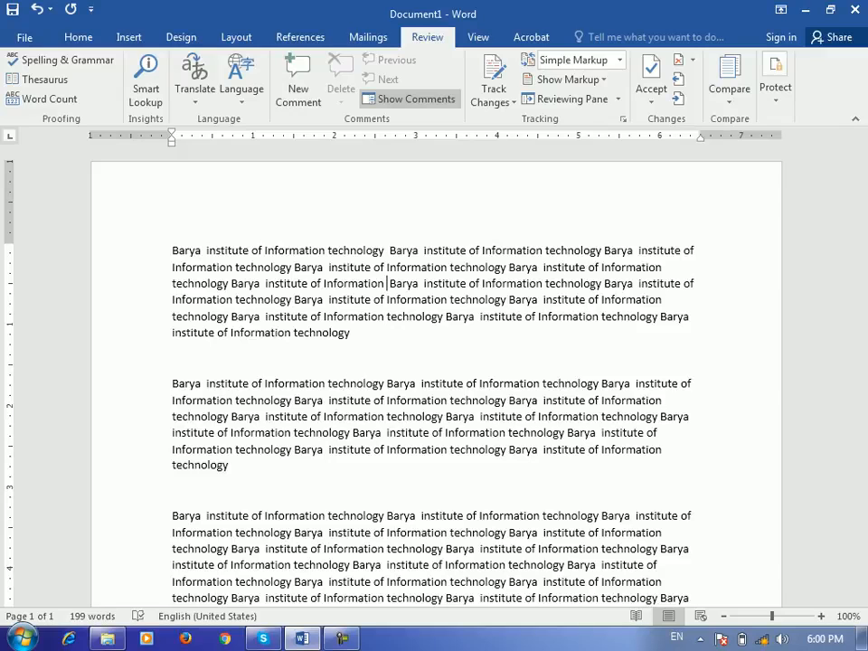
pyautogui.hotkey('ctrl', 'z')
pyautogui.hotkey('ctrl', 'z')
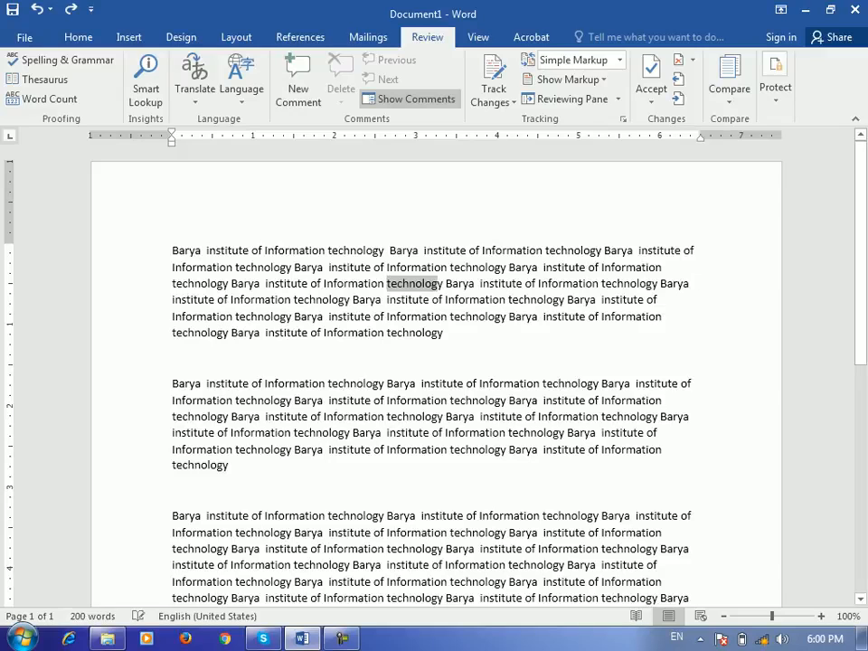
# Turn on Track Changes for the document
pyautogui.click(465, 299)
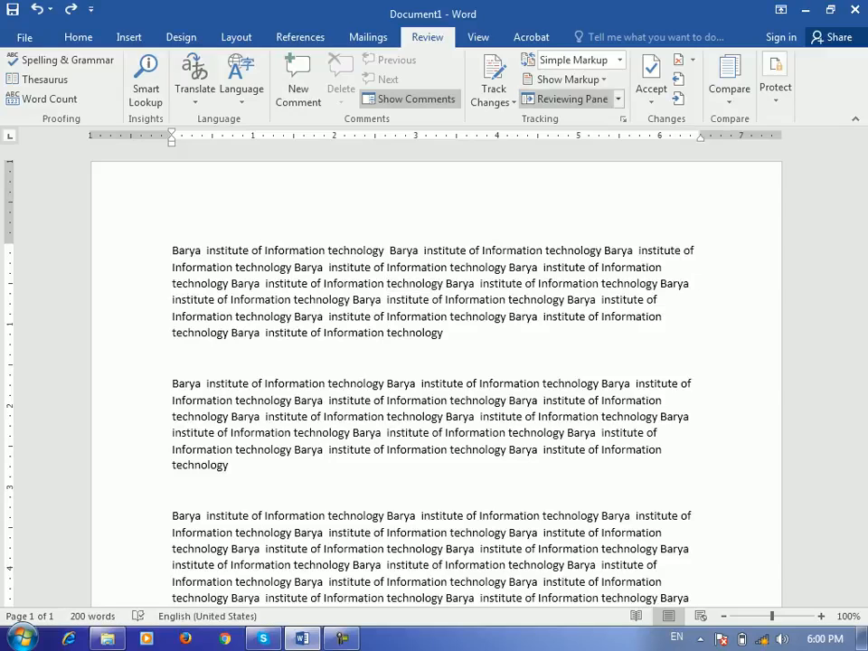
pyautogui.click(566, 99)
pyautogui.click(565, 100)
pyautogui.click(494, 98)
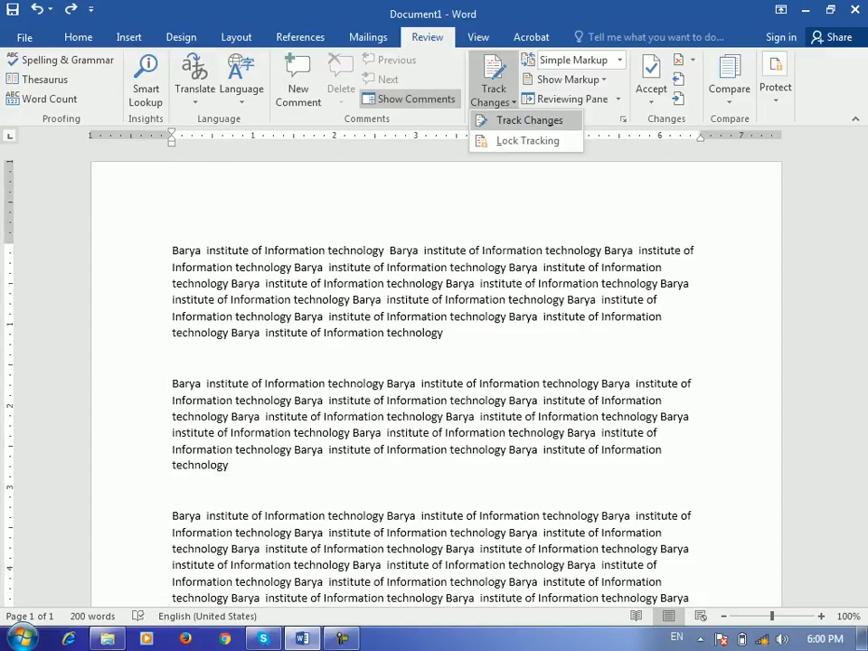
pyautogui.click(530, 120)
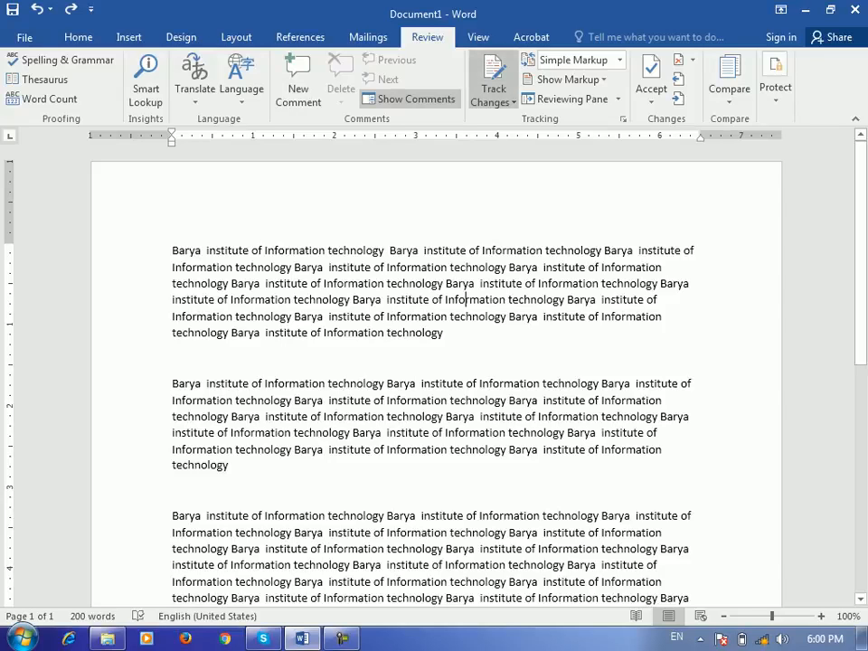
# Insert the tracked lines "Barya" and "barya" in the gap between the first and second paragraphs
pyautogui.click(172, 359)
pyautogui.write('barya')
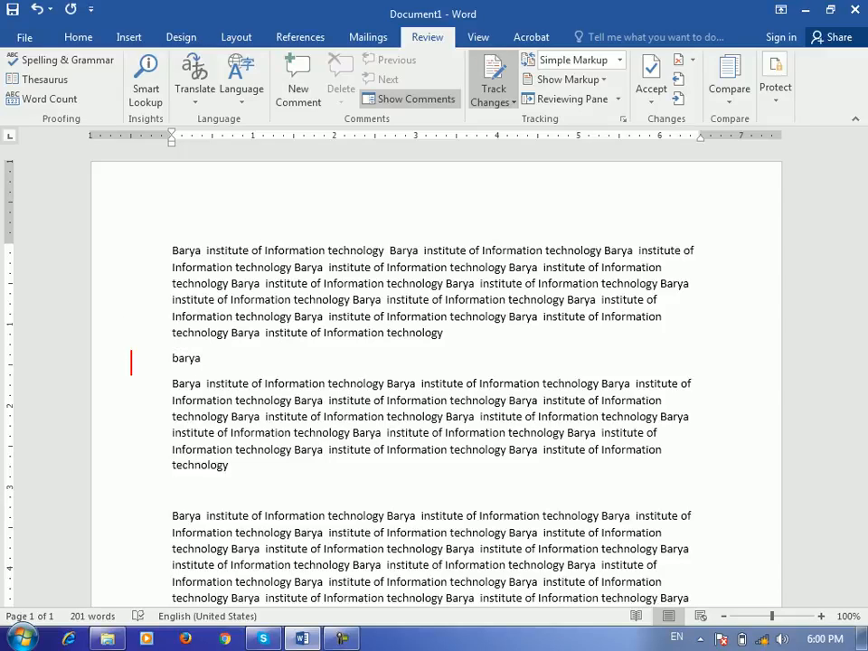
pyautogui.press('Return')
pyautogui.write('barya')
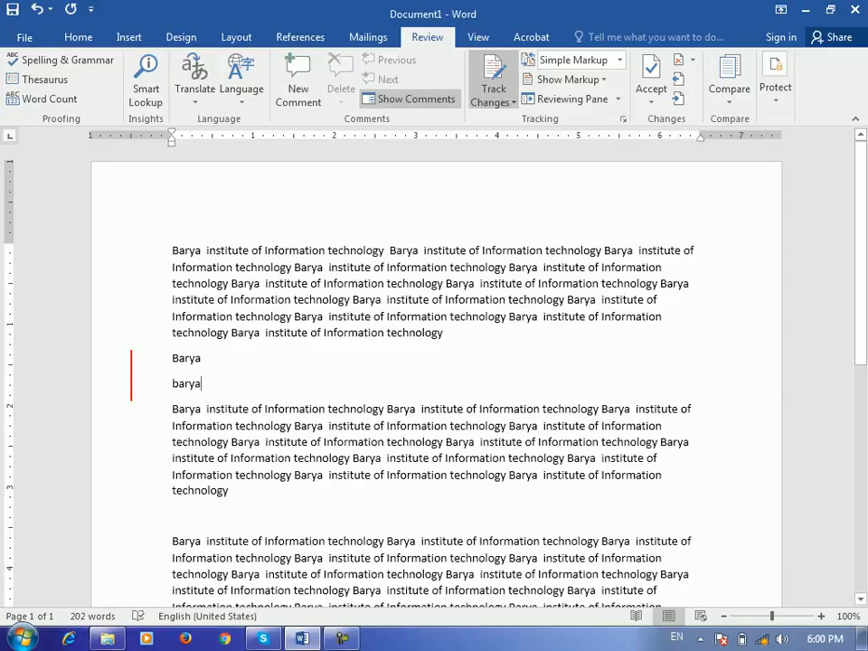
# Delete the first paragraph's ending from "of Information technology" after the fifth line's "Barya institute", and display revisions as All Markup
pyautogui.moveTo(443, 333); pyautogui.dragTo(375, 317)
pyautogui.press('Delete')
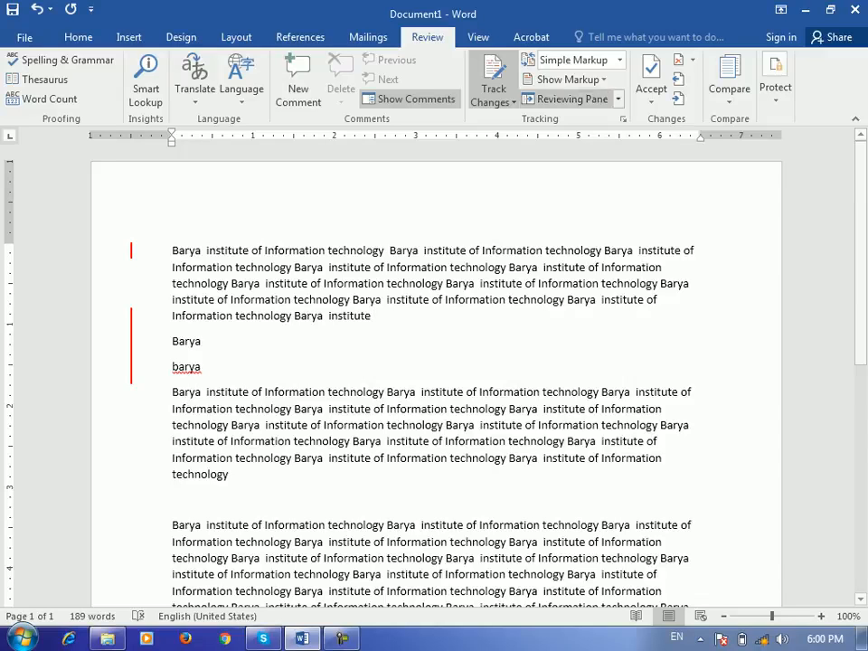
pyautogui.click(620, 60)
pyautogui.click(568, 95)
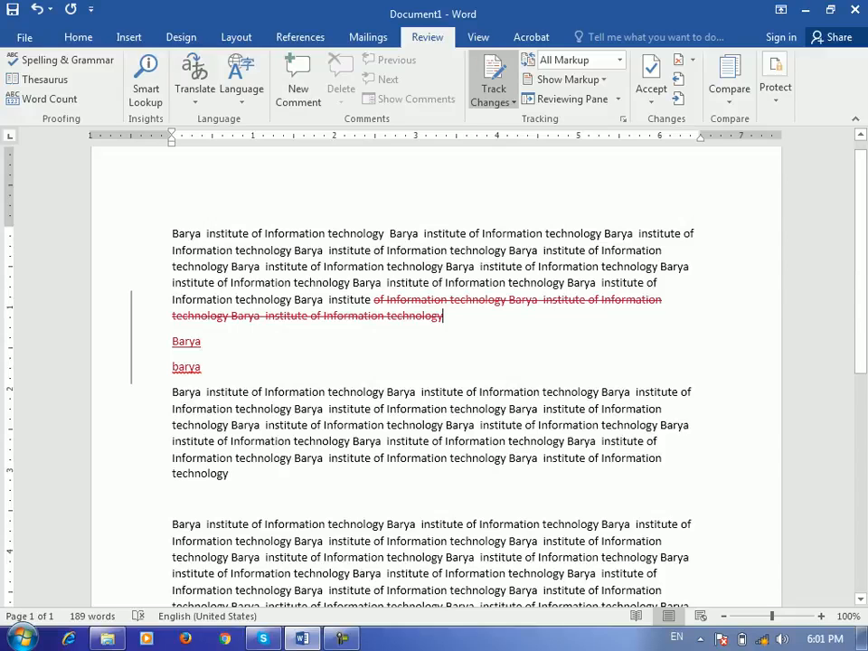
# Format the last word "technology" of the second paragraph as 20 pt bold
pyautogui.moveTo(229, 475); pyautogui.dragTo(172, 475)
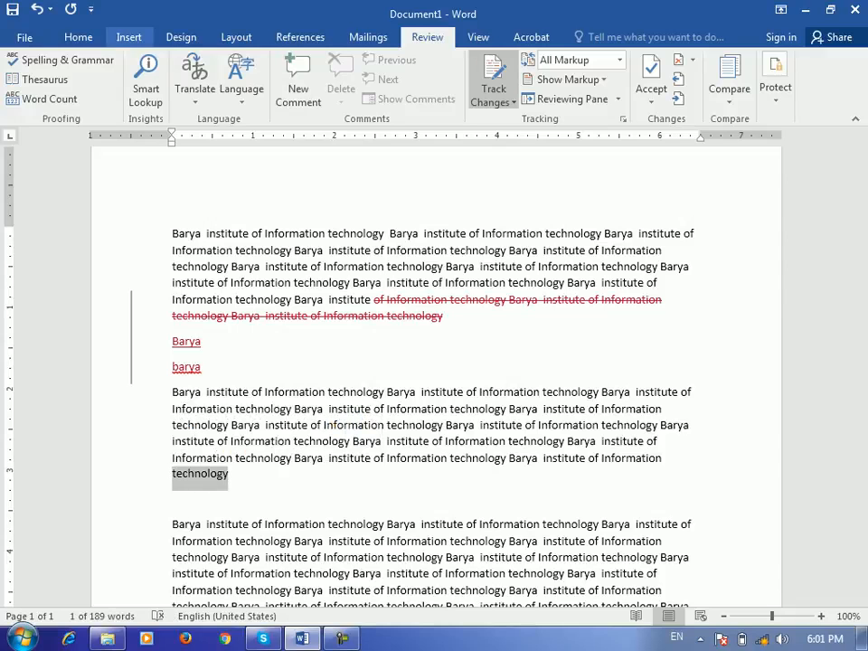
pyautogui.click(78, 37)
pyautogui.click(176, 66)
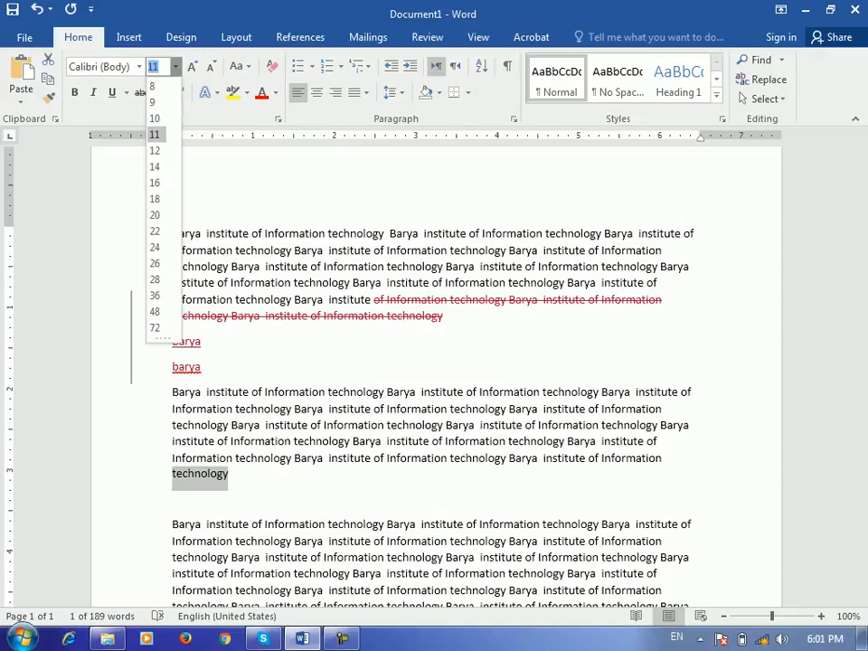
pyautogui.click(155, 215)
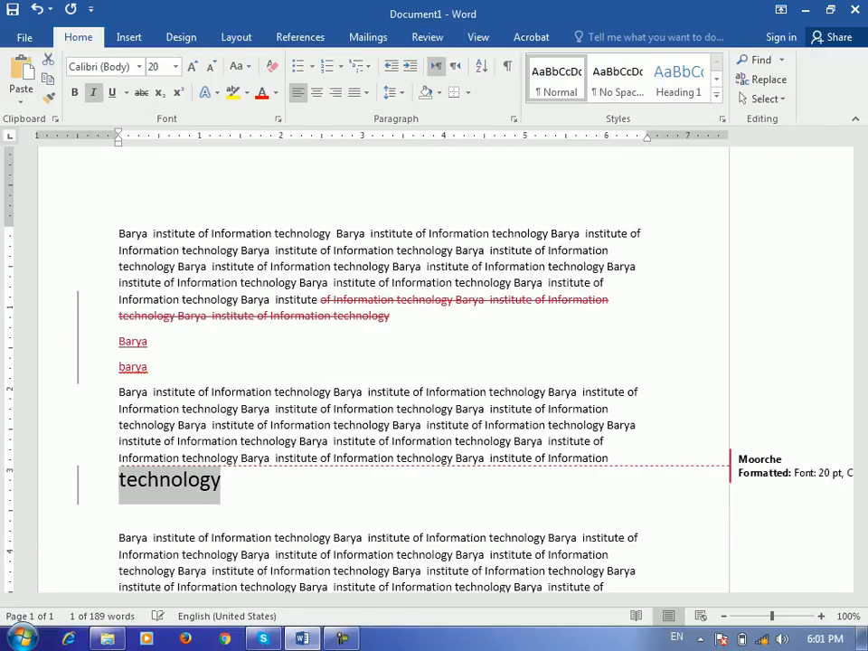
pyautogui.click(75, 92)
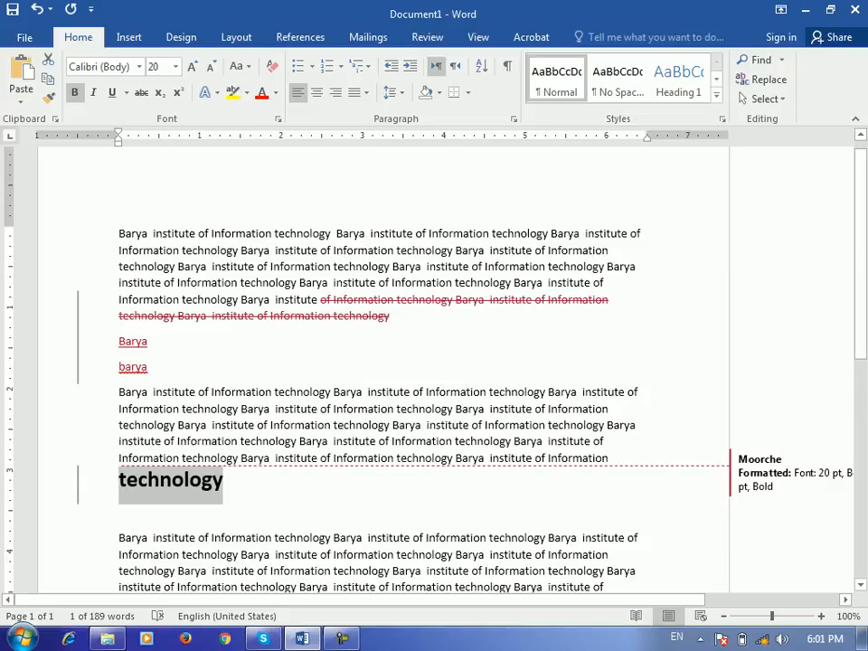
# Examine the revision details of the reformatted word "technology", the struck-out text and the inserted "Barya" lines
pyautogui.click(148, 366)
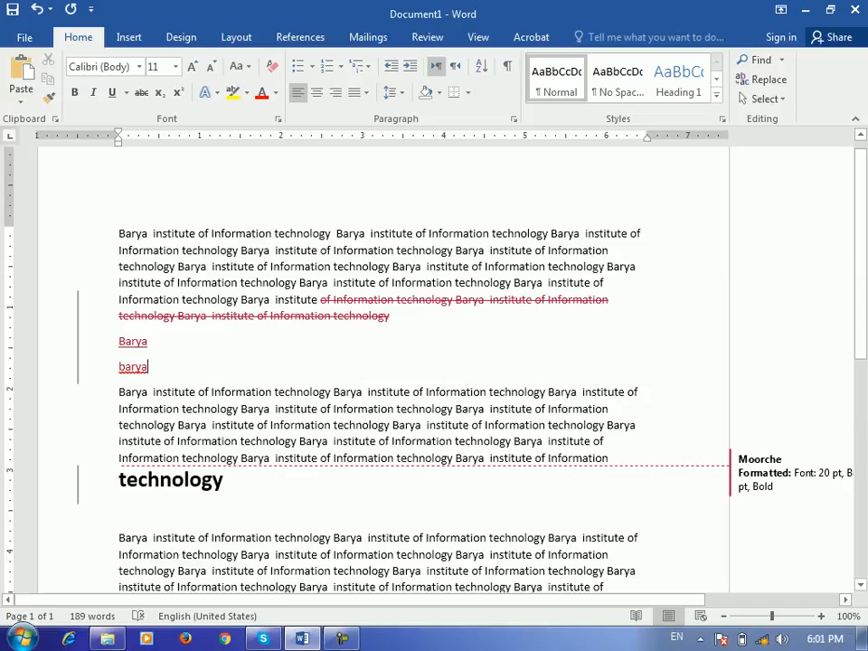
pyautogui.click(147, 342)
pyautogui.moveTo(190, 480)
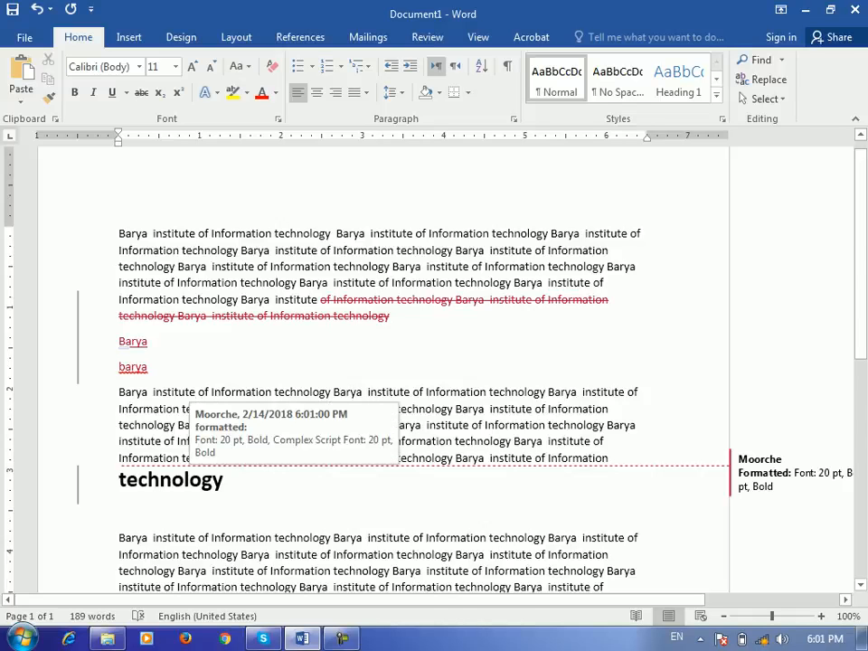
pyautogui.scroll(1, 362, 361)
pyautogui.scroll(-3, 362, 362)
pyautogui.scroll(3, 353, 317)
pyautogui.moveTo(353, 317)
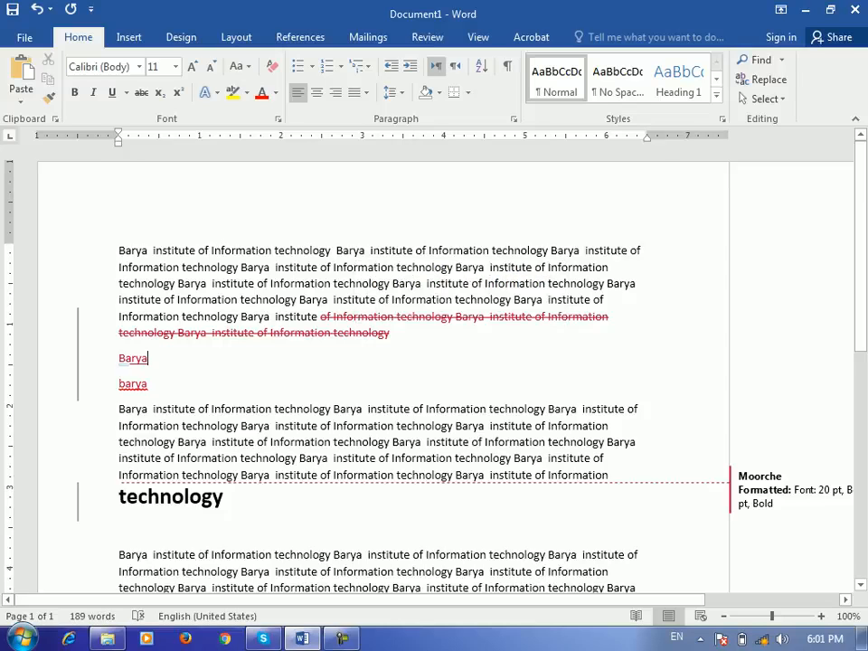
pyautogui.moveTo(136, 360)
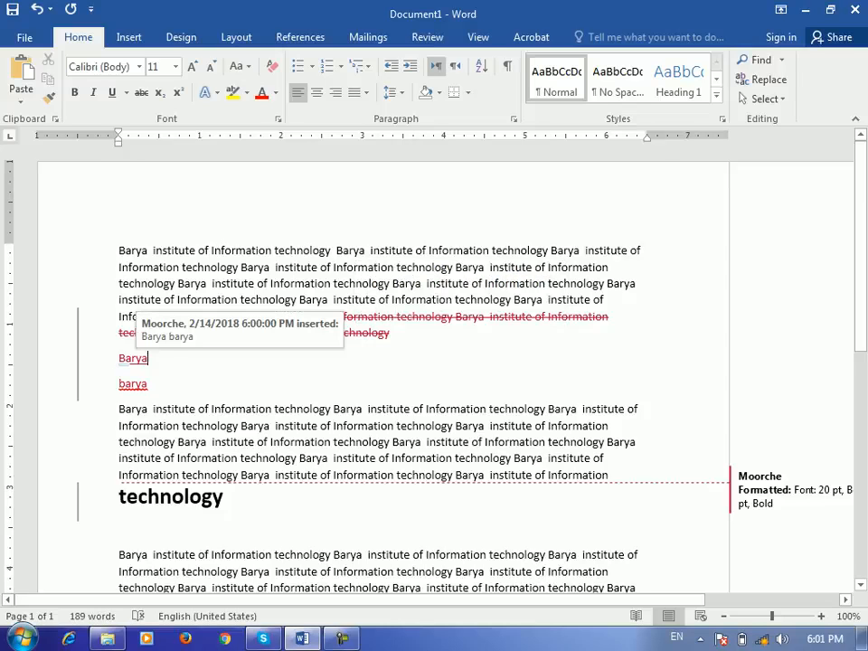
# Accept the tracked deletion at the end of the first paragraph and move to the next change
pyautogui.click(427, 37)
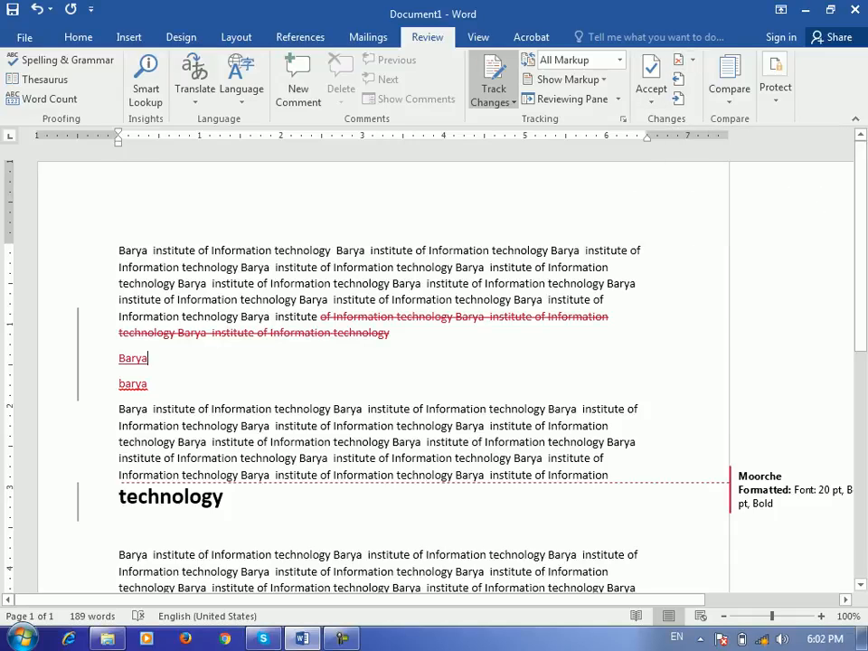
pyautogui.click(407, 316)
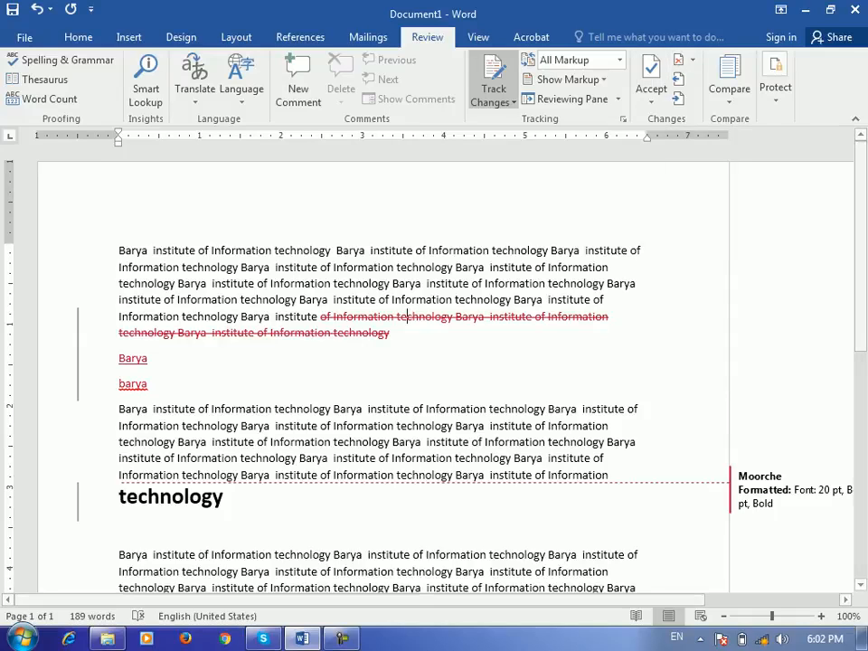
pyautogui.click(651, 90)
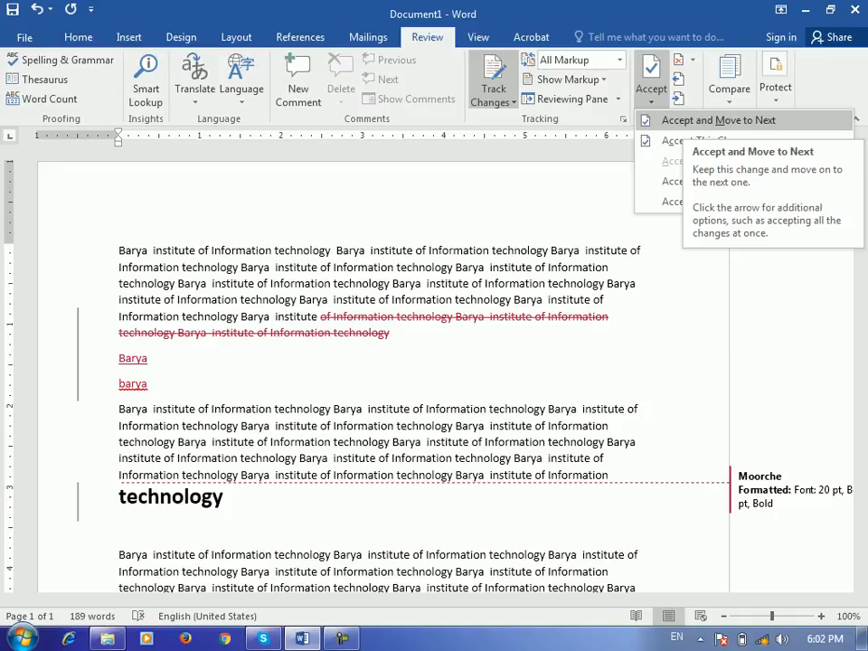
pyautogui.click(407, 317)
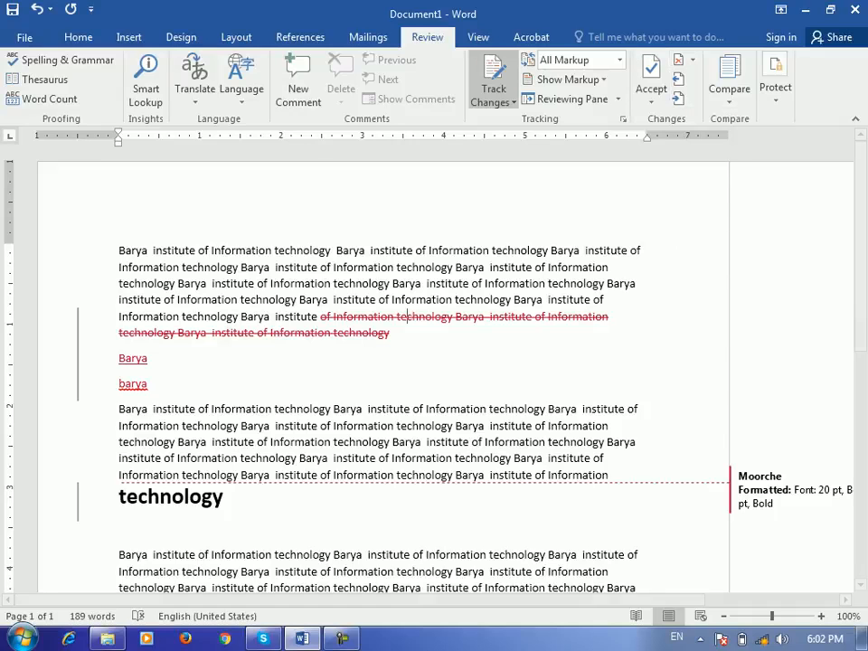
pyautogui.click(651, 98)
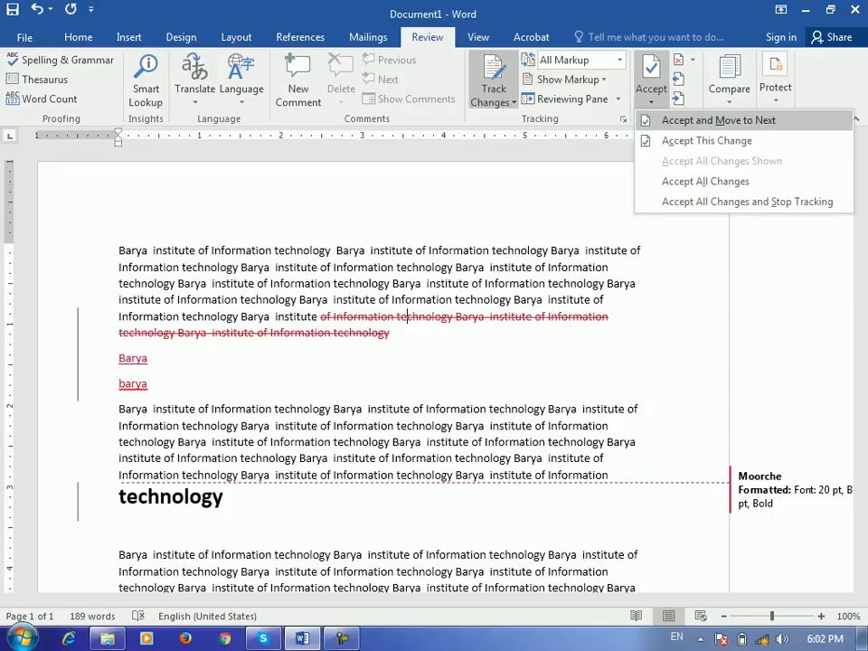
pyautogui.click(719, 121)
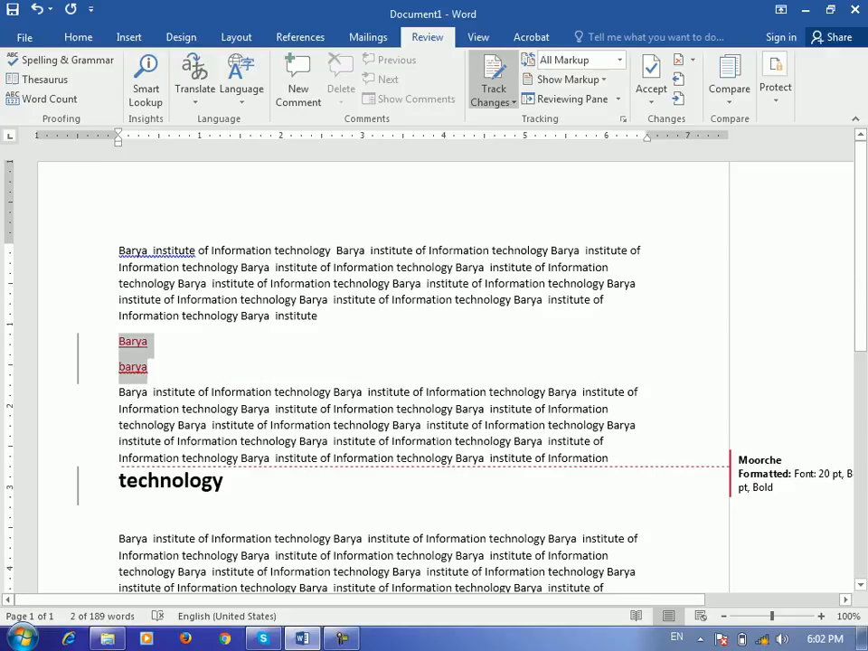
# Accept all remaining tracked changes in the document
pyautogui.click(652, 95)
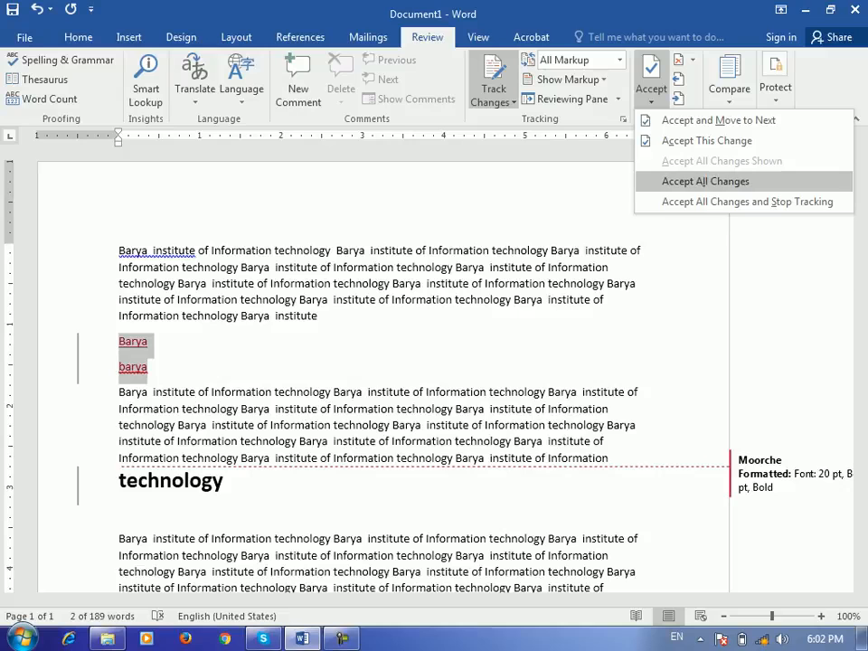
pyautogui.click(706, 181)
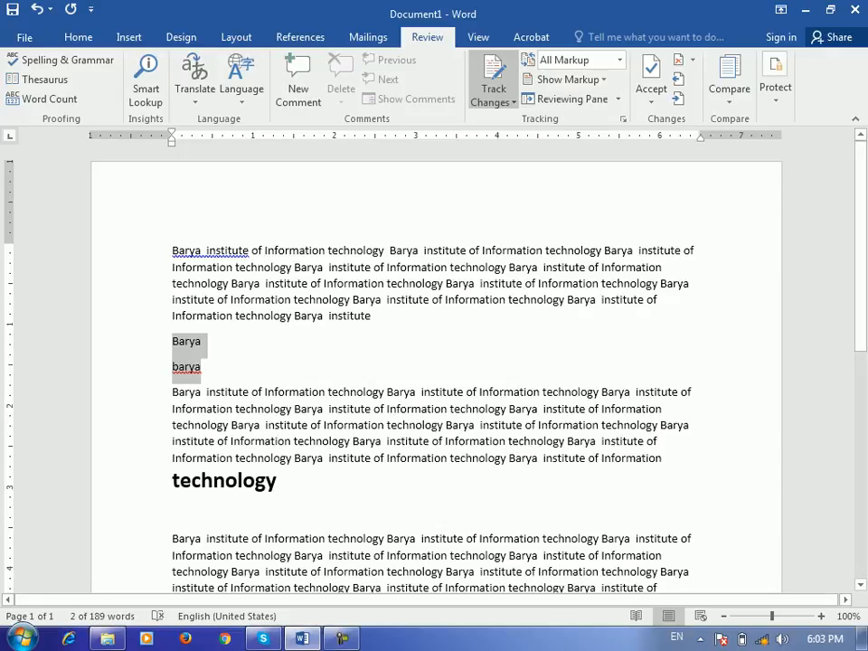
pyautogui.click(652, 96)
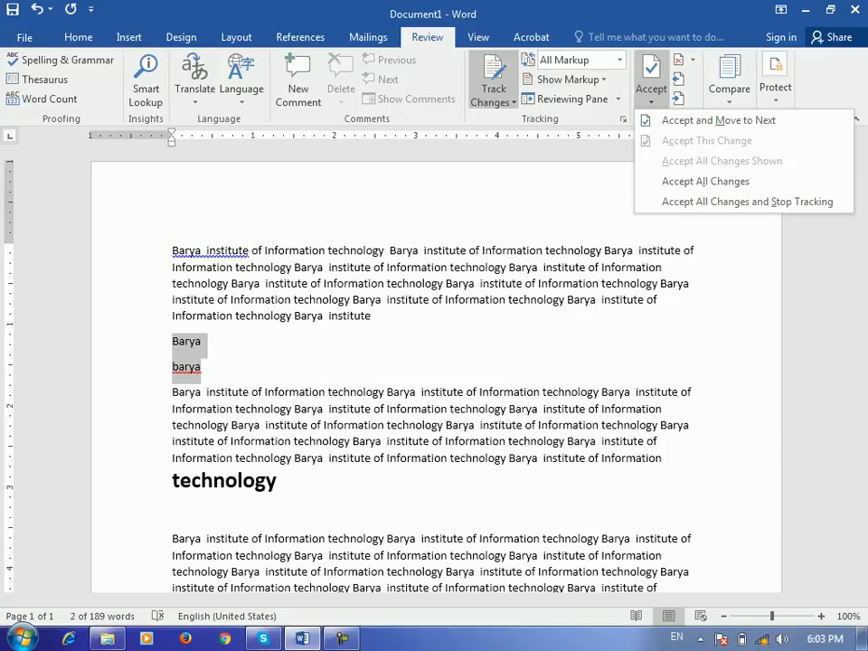
pyautogui.press('Escape')
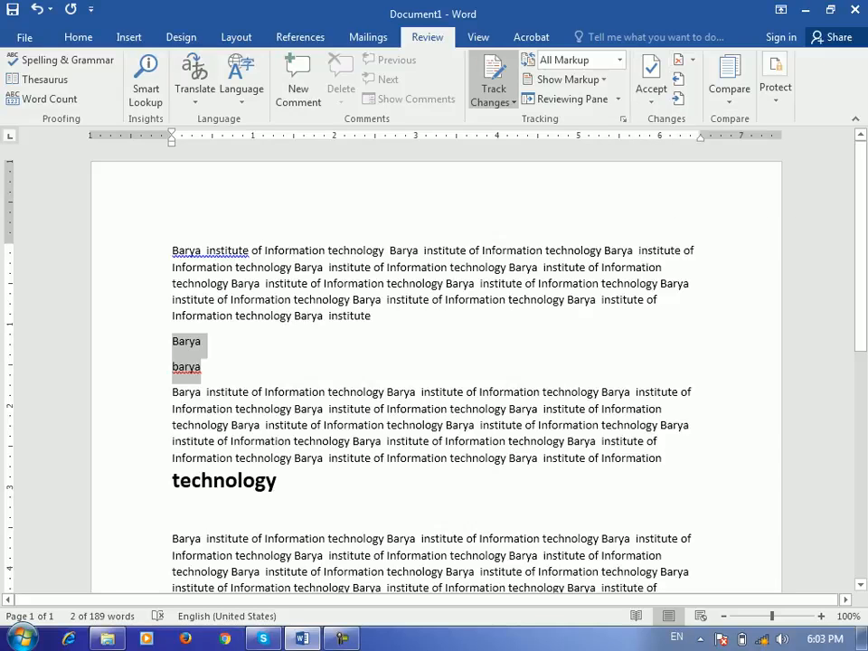
# Delete "Barya institute" at the end of the first paragraph, and accept all changes while stopping tracking
pyautogui.moveTo(374, 315); pyautogui.dragTo(295, 315)
pyautogui.press('Delete')
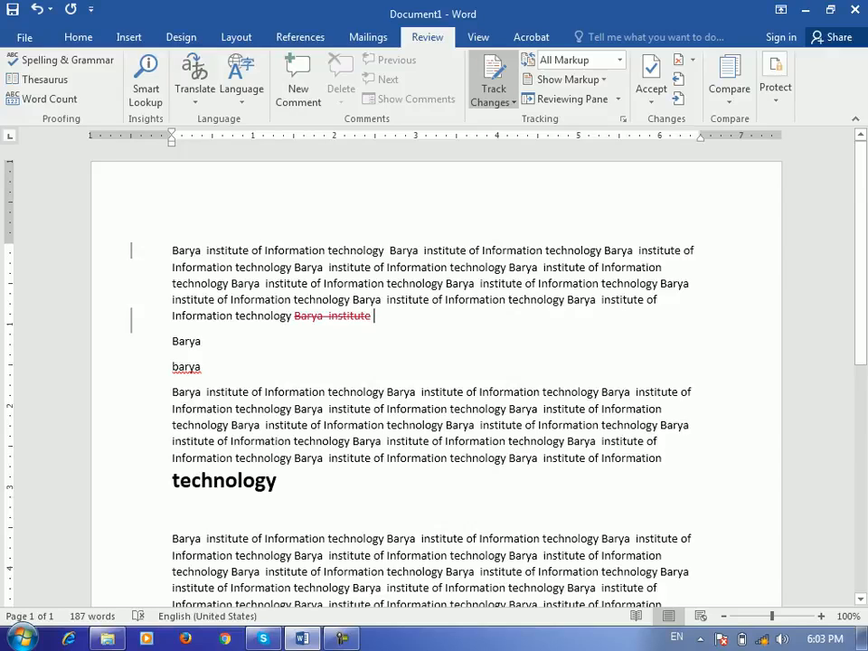
pyautogui.click(651, 95)
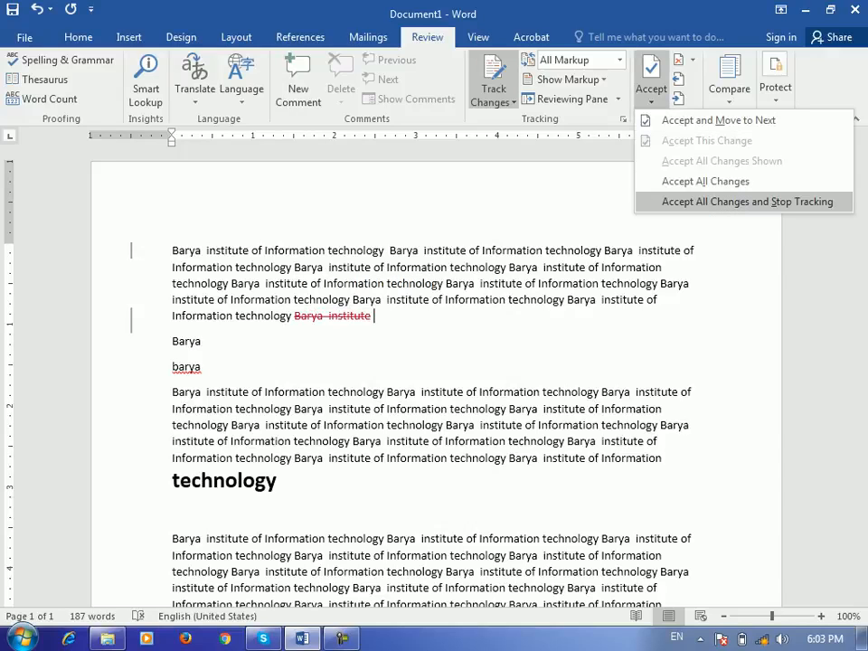
pyautogui.click(747, 202)
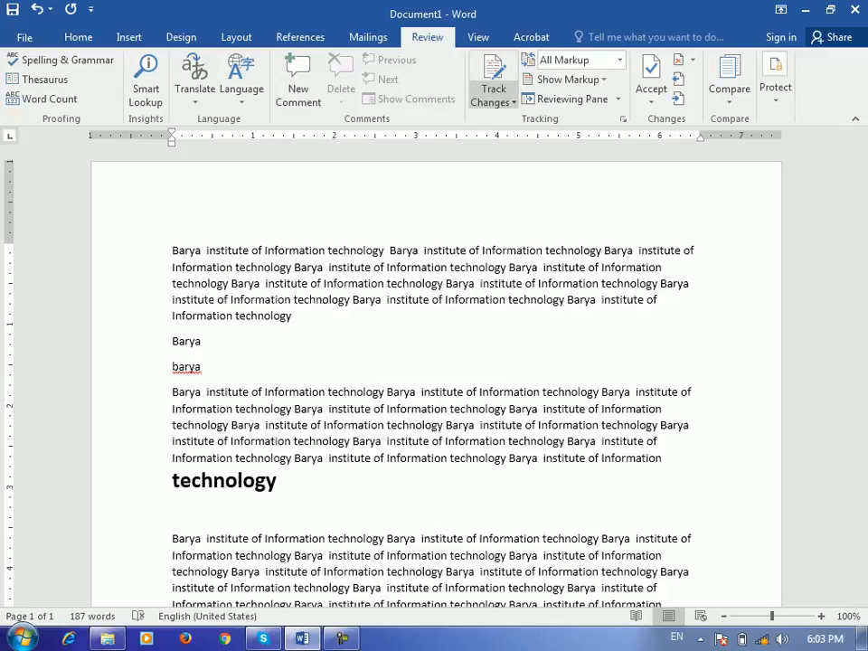
# Add "dsfsdf" at the end of the first paragraph with tracking off, and undo it
pyautogui.write('dsfsdf')
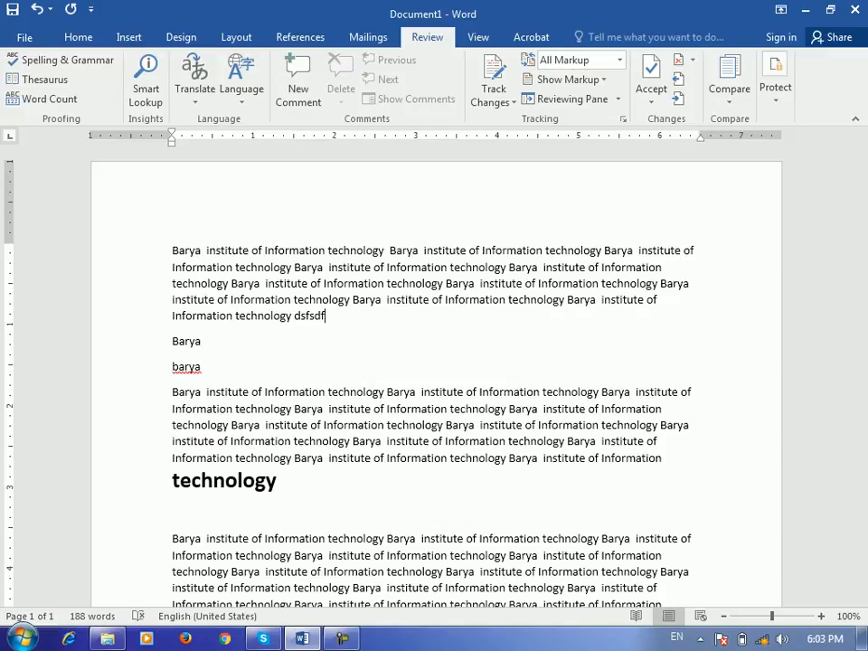
pyautogui.hotkey('ctrl', 'z')
# Turn on Track Changes and delete the last two lines of the first paragraph
pyautogui.click(494, 98)
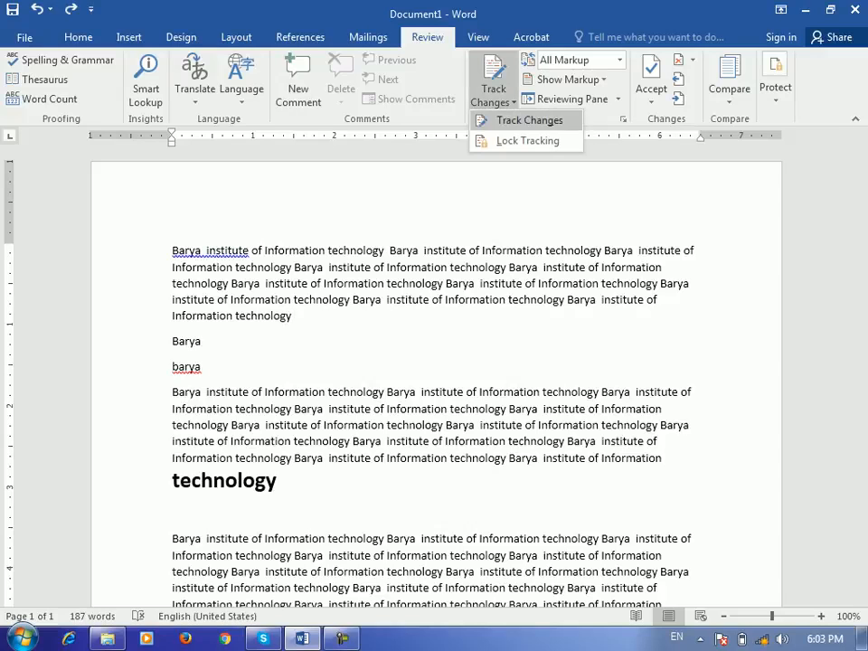
pyautogui.click(529, 121)
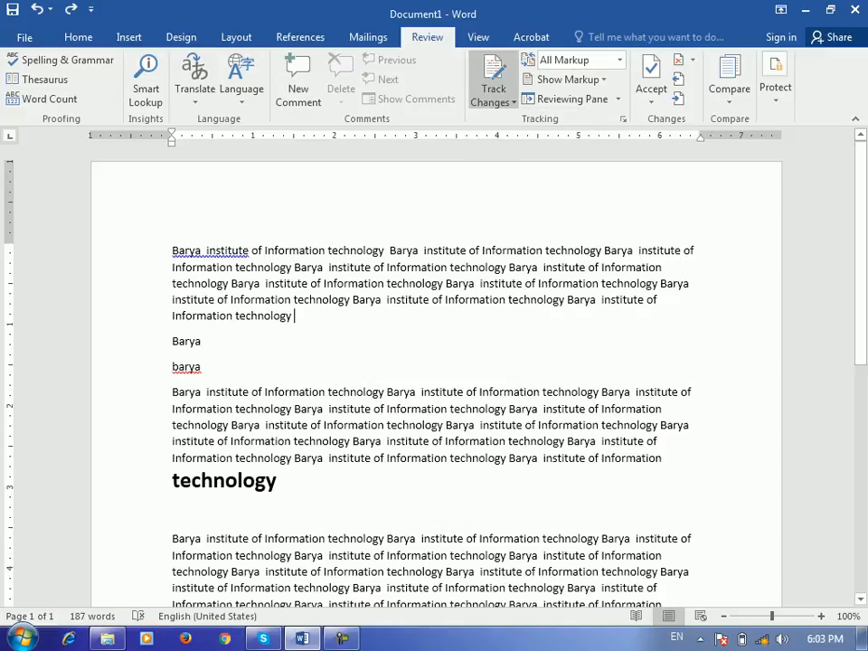
pyautogui.moveTo(294, 316); pyautogui.dragTo(174, 300)
pyautogui.press('Delete')
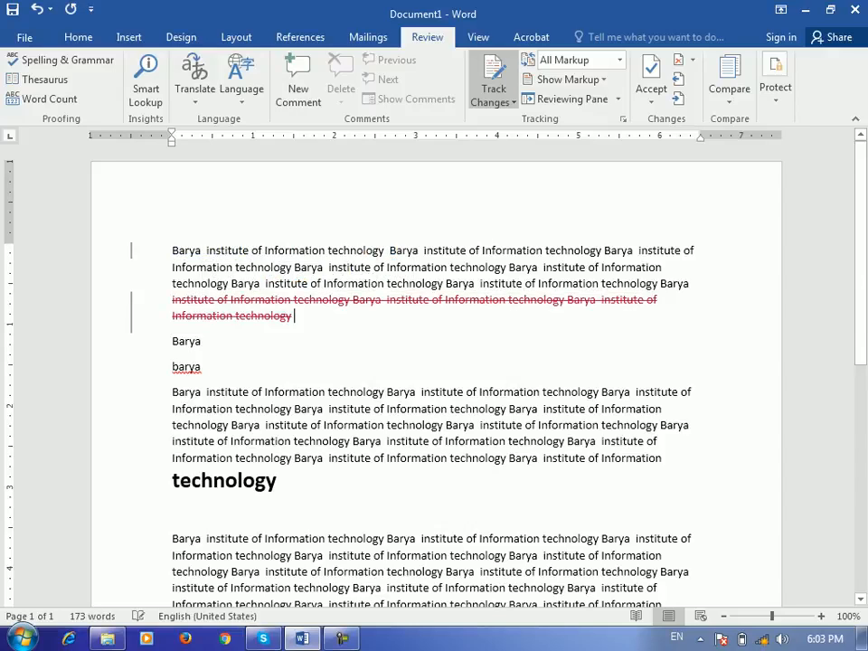
# Insert a new line reading "barya" below the large bold word "technology"
pyautogui.click(277, 481)
pyautogui.press('Return')
pyautogui.write('barya')
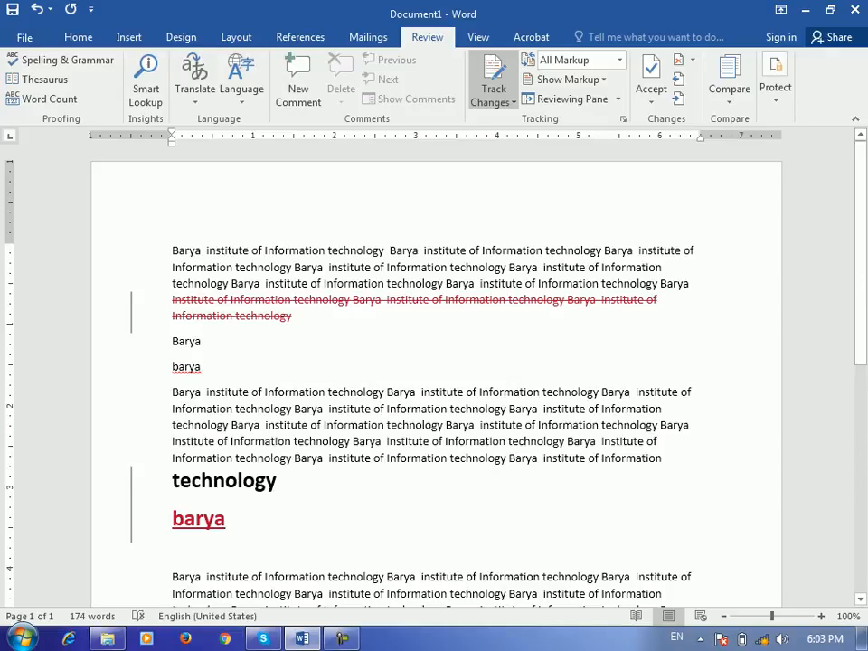
# Reject all tracked changes in the document and stop tracking
pyautogui.click(692, 59)
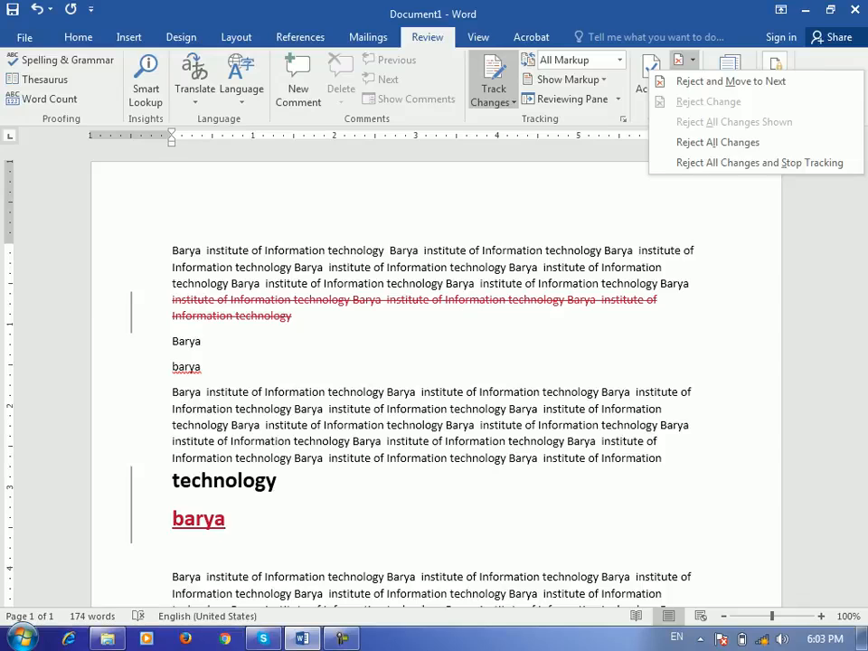
pyautogui.click(546, 300)
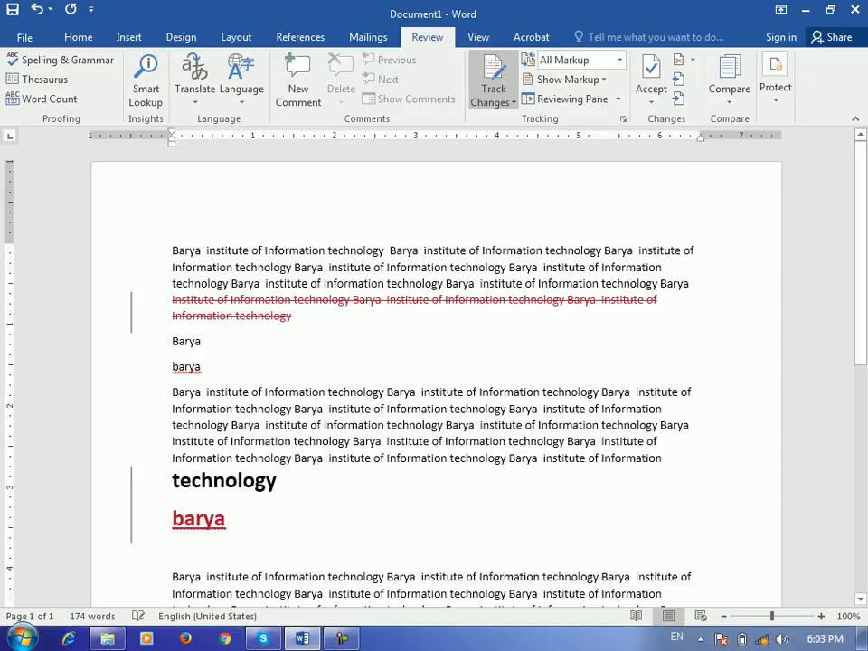
pyautogui.click(546, 300)
pyautogui.click(693, 61)
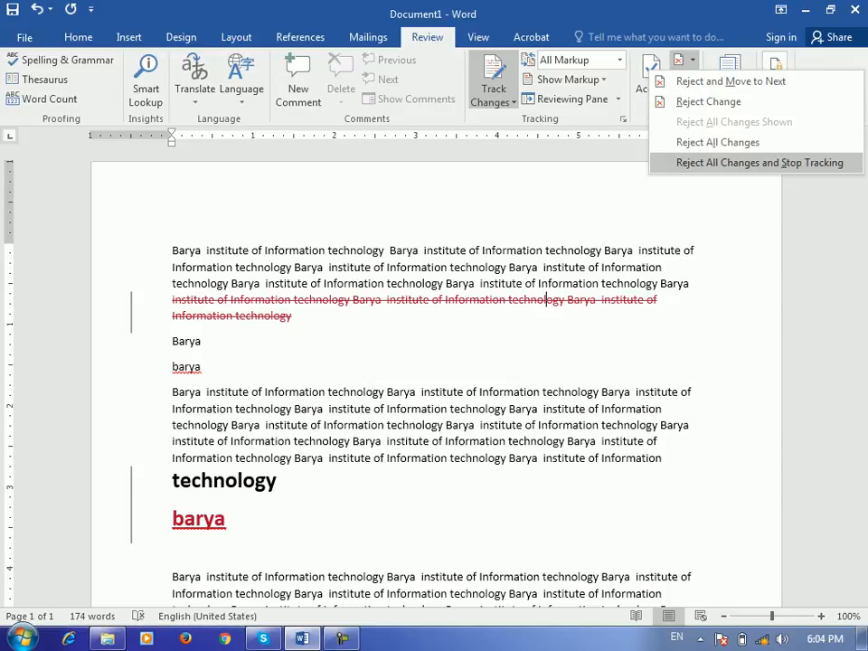
pyautogui.click(760, 162)
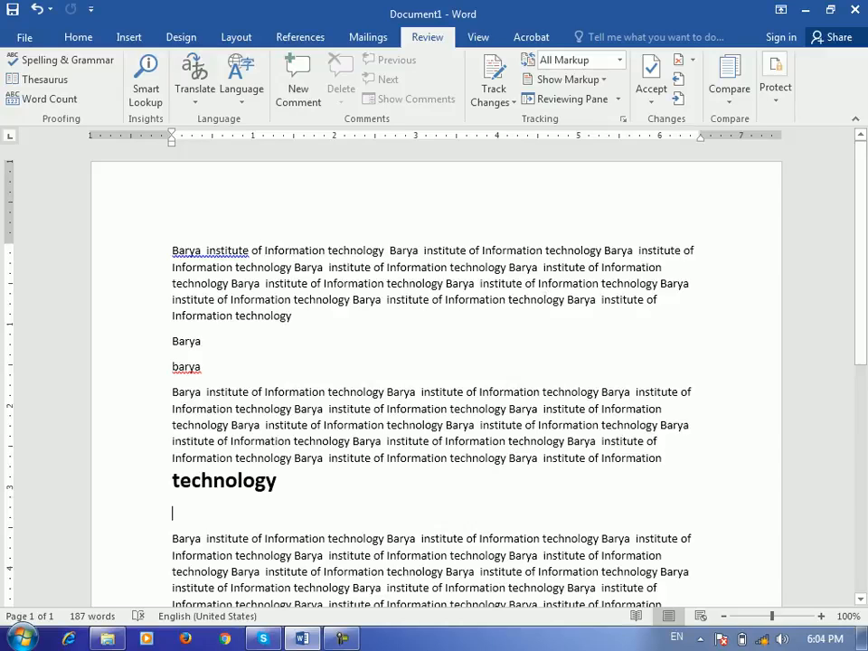
# Add "fgf" on the empty line below the large "technology" with tracking off, and undo it
pyautogui.write('fgf')
pyautogui.hotkey('ctrl', 'z')
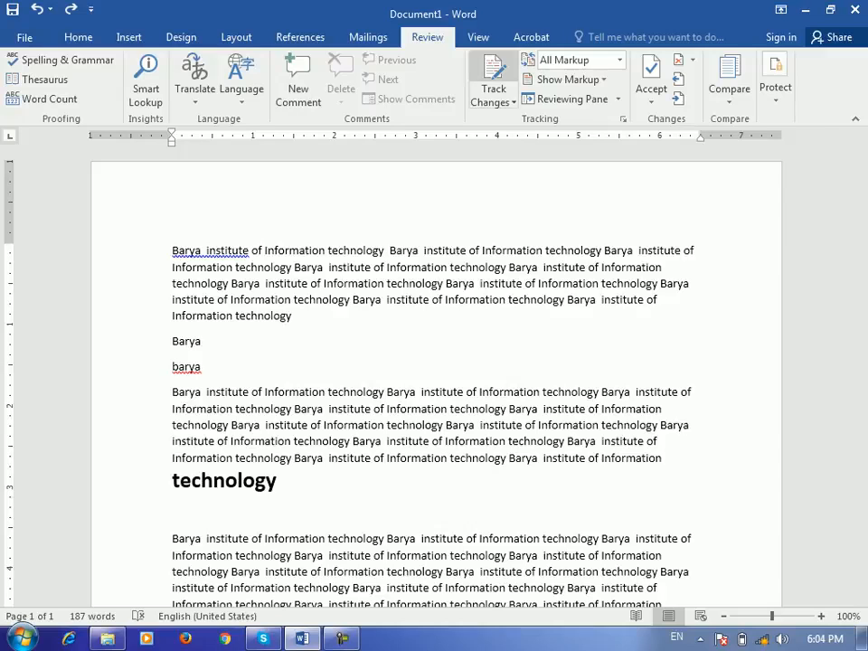
# Turn Track Changes back on and make a tracked deletion of the first paragraph's last two lines
pyautogui.click(493, 102)
pyautogui.click(529, 120)
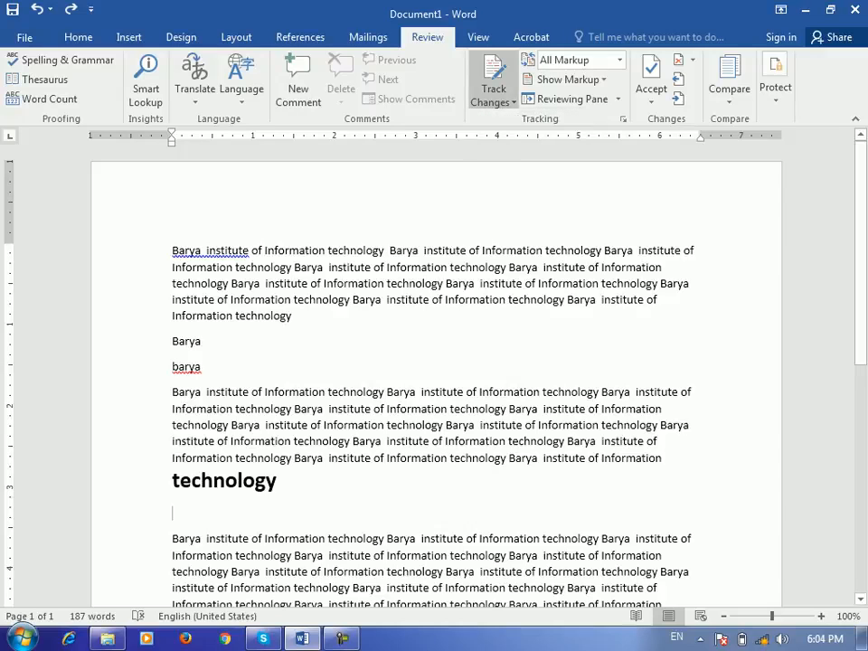
pyautogui.moveTo(303, 317); pyautogui.dragTo(173, 300)
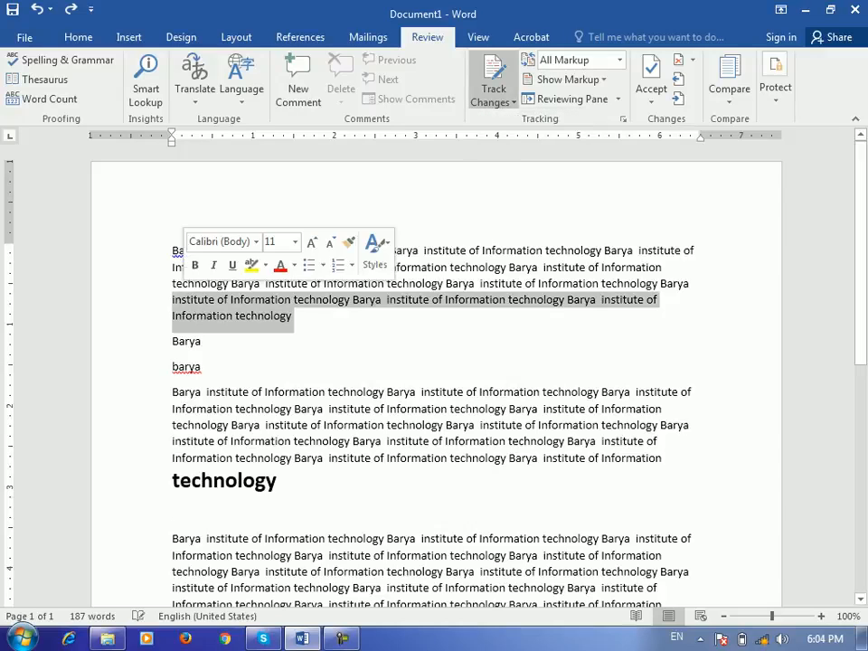
pyautogui.press('Delete')
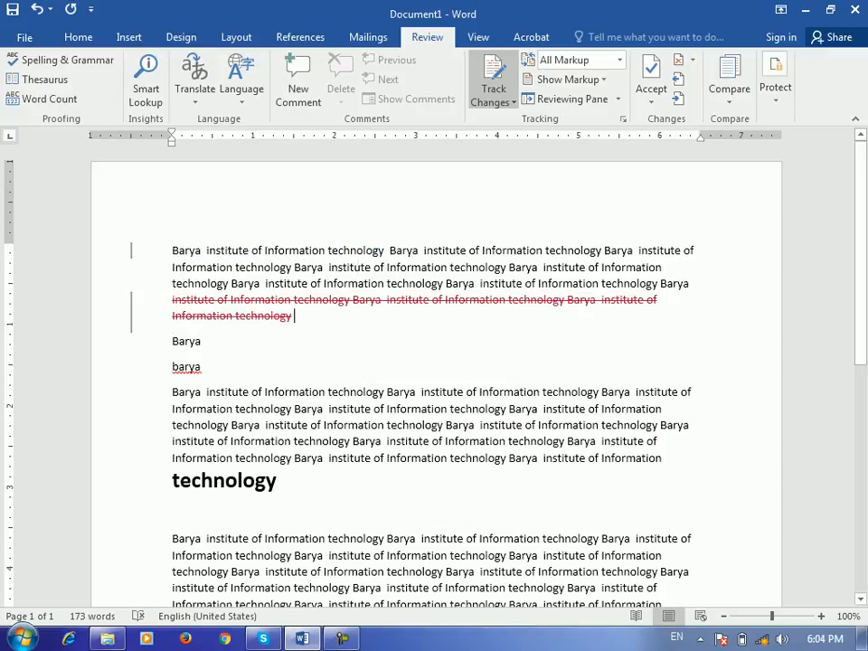
# Turn tracking off and add "dfs" after the large "technology", and undo both this text and the preceding tracked deletion
pyautogui.click(513, 102)
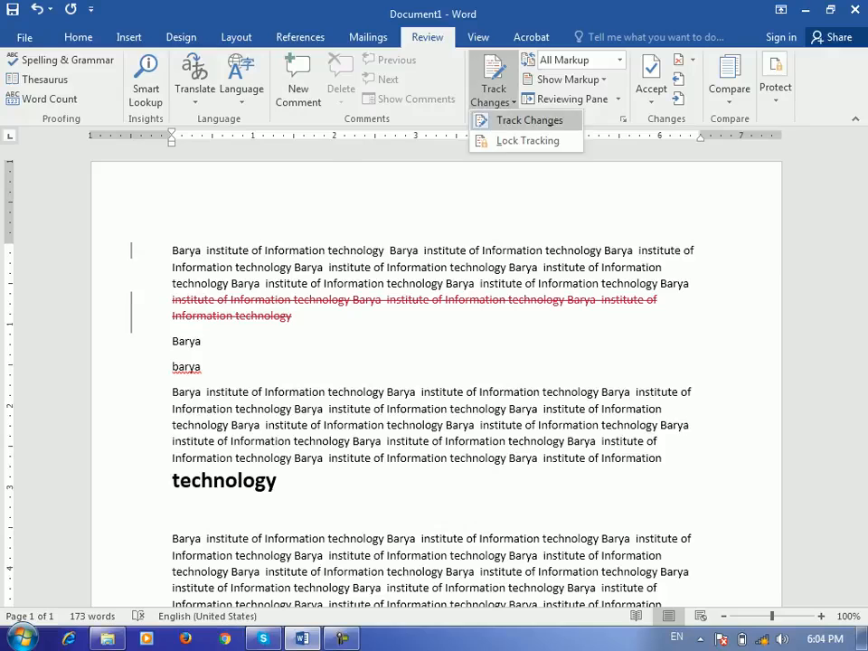
pyautogui.click(524, 117)
pyautogui.click(277, 481)
pyautogui.write('dfs')
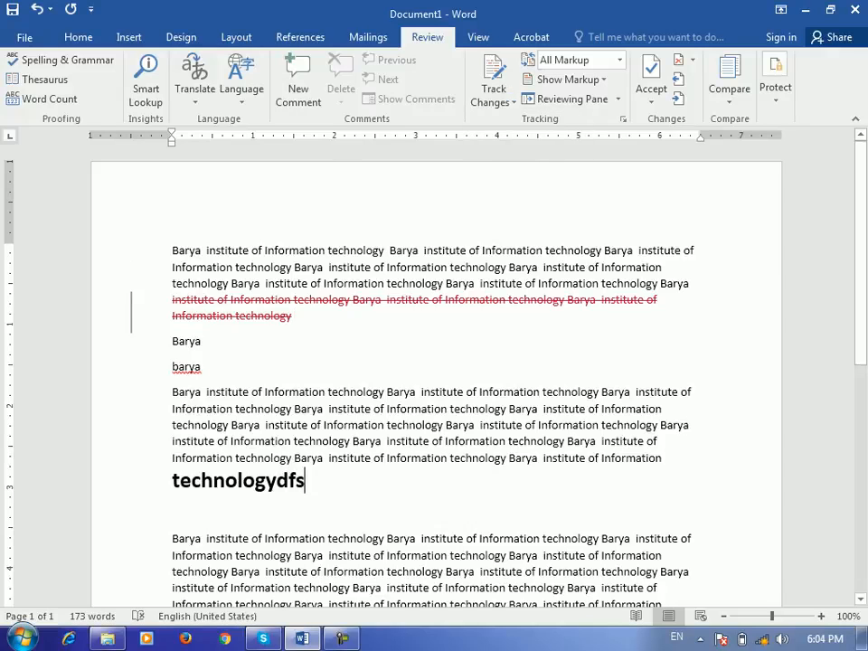
pyautogui.hotkey('ctrl', 'z')
pyautogui.hotkey('ctrl', 'z')
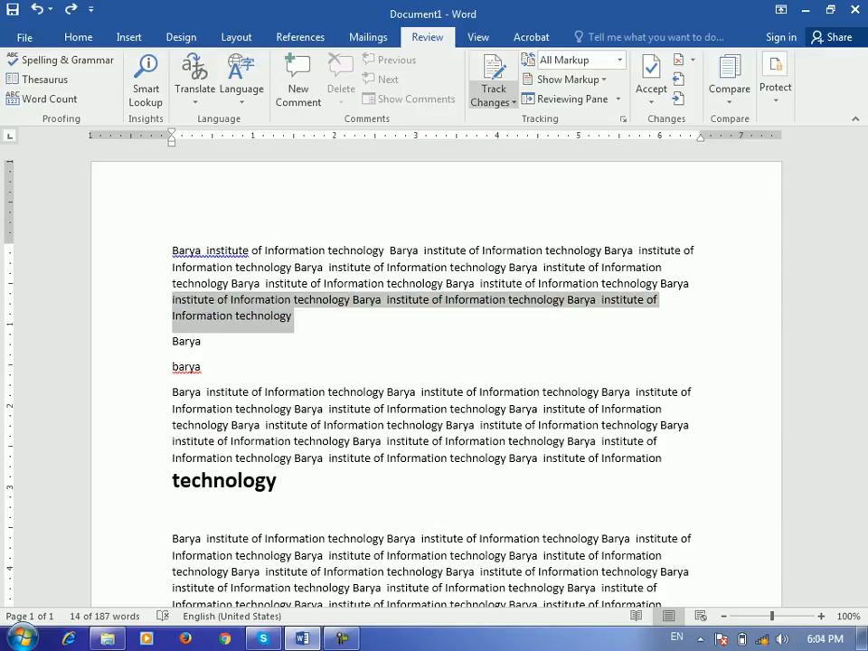
# Turn on Track Changes and lock tracking, entering and confirming the lock password
pyautogui.click(494, 101)
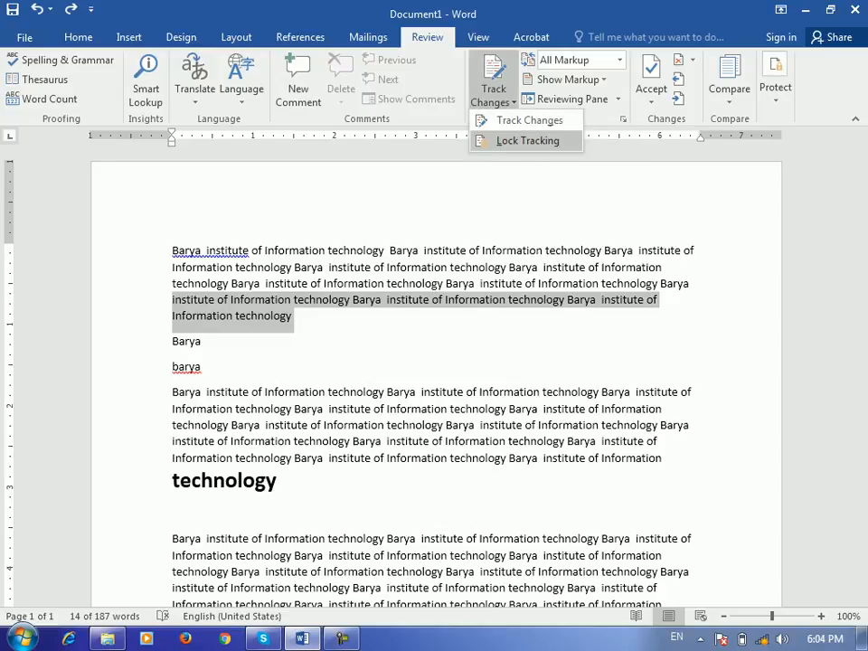
pyautogui.click(494, 101)
pyautogui.click(494, 101)
pyautogui.click(530, 120)
pyautogui.click(493, 101)
pyautogui.click(528, 140)
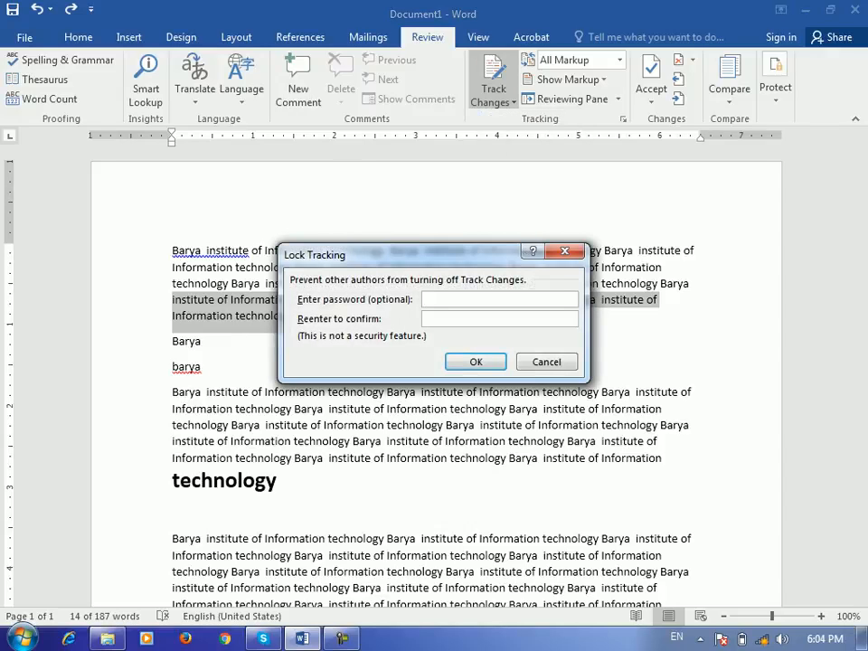
pyautogui.write('1')
pyautogui.press('Tab')
pyautogui.write('1')
pyautogui.press('Return')
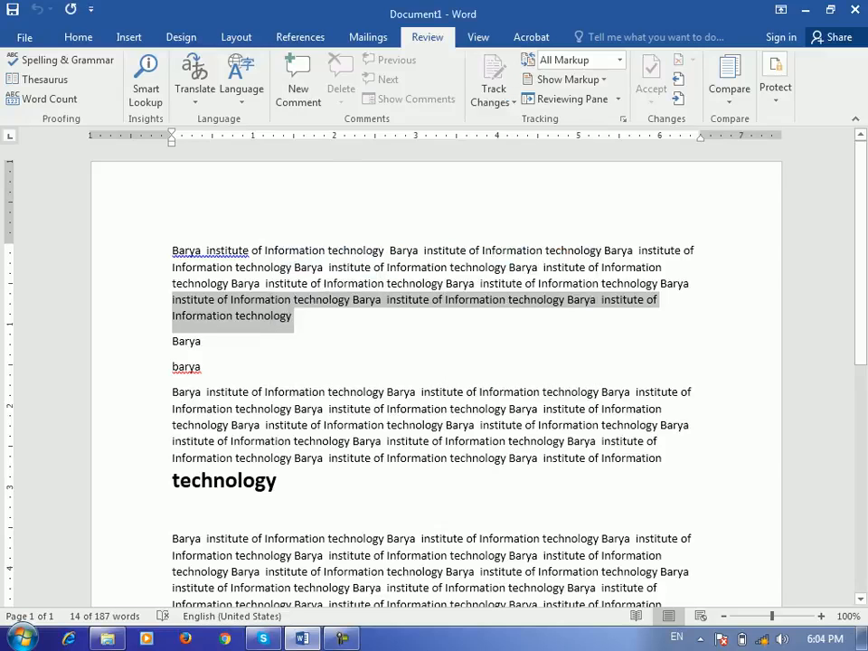
# With tracking locked, delete the first paragraph's last two lines and add "sdfsdg" after the large "technology"
pyautogui.click(494, 98)
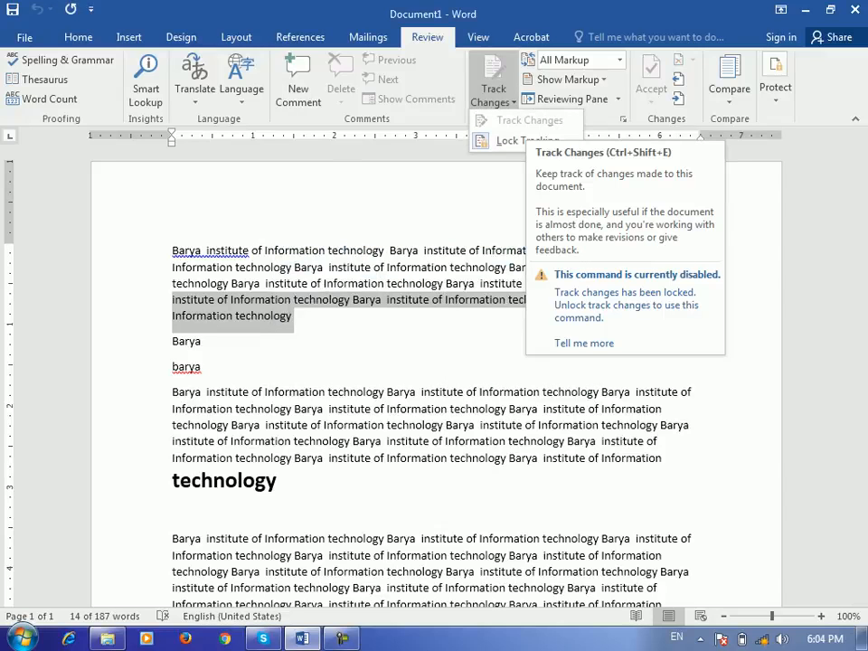
pyautogui.click(361, 319)
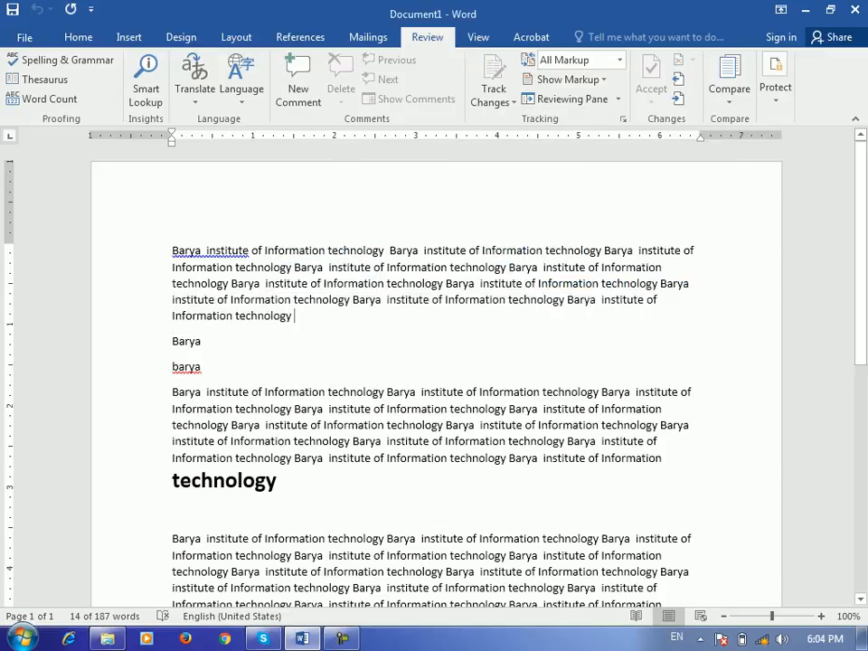
pyautogui.moveTo(173, 300); pyautogui.dragTo(300, 318)
pyautogui.press('Delete')
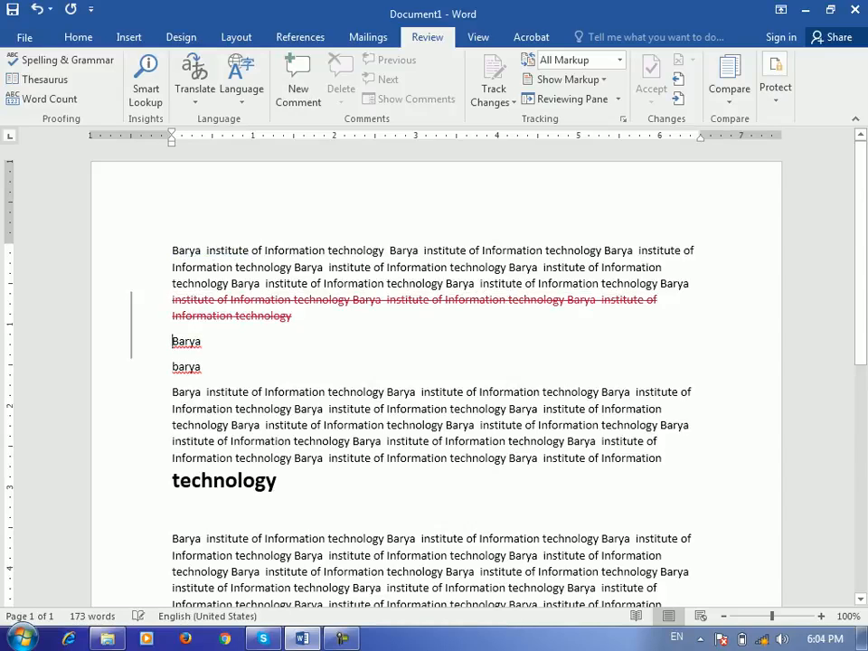
pyautogui.click(316, 481)
pyautogui.write('sdfsdg')
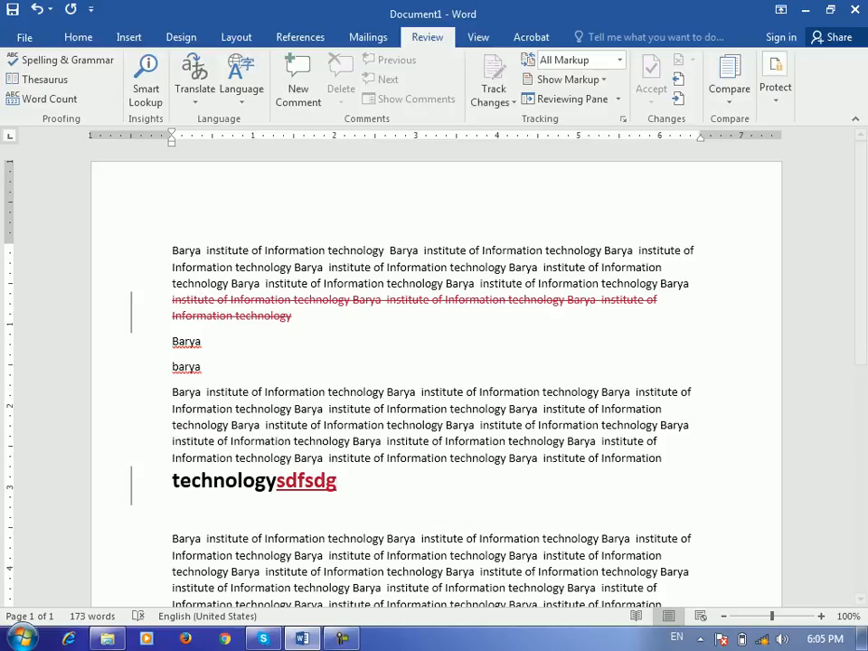
# Unlock tracking by entering the lock password
pyautogui.click(494, 101)
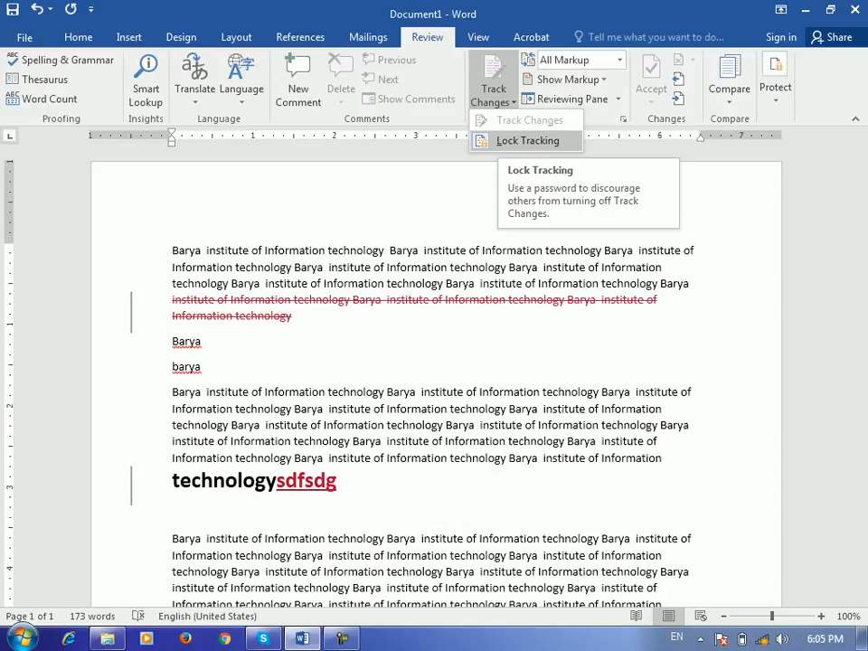
pyautogui.click(527, 141)
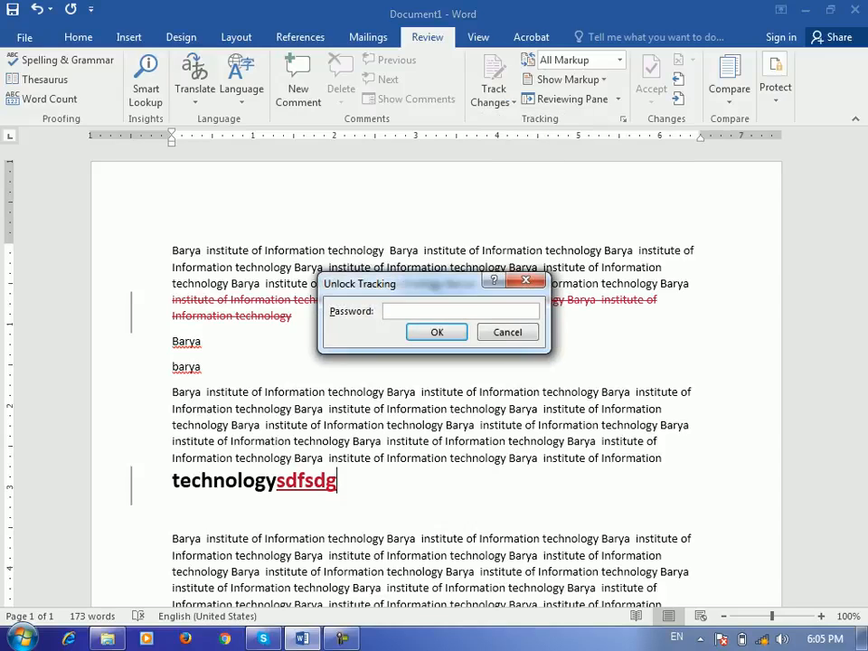
pyautogui.write('1')
pyautogui.press('Return')
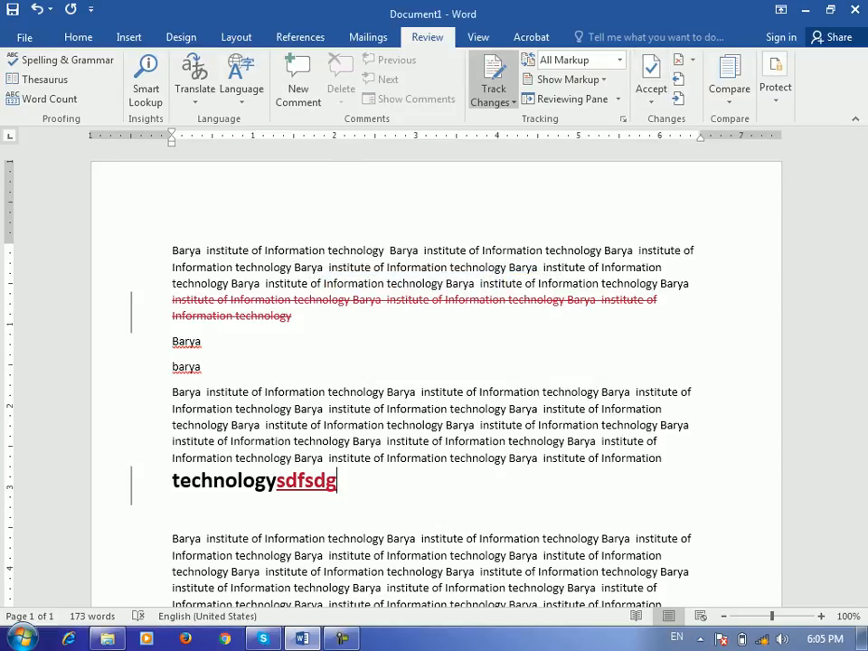
# Step back and forth between the tracked insertion "sdfsdg" and the tracked deletion in the first paragraph
pyautogui.click(692, 59)
pyautogui.click(693, 60)
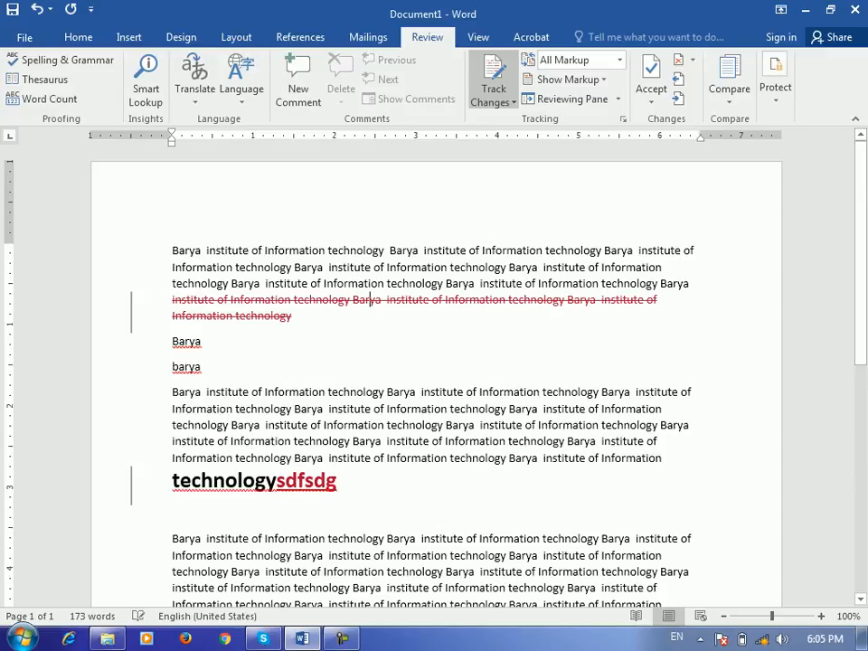
pyautogui.hotkey('shift', 'Left')
pyautogui.hotkey('shift', 'Left')
pyautogui.hotkey('shift', 'Left')
pyautogui.hotkey('shift', 'Left')
pyautogui.hotkey('shift', 'Left')
pyautogui.hotkey('shift', 'Left')
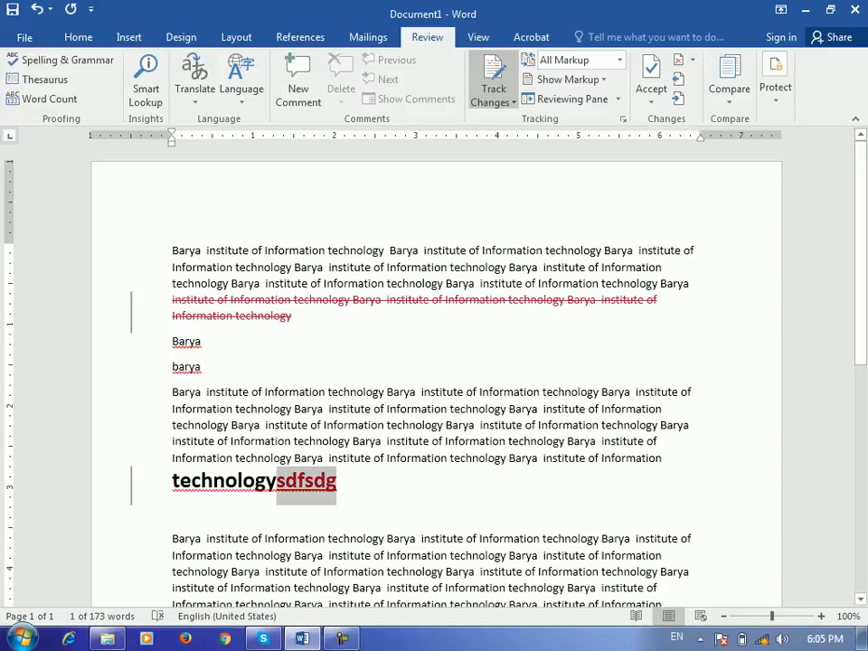
pyautogui.click(678, 79)
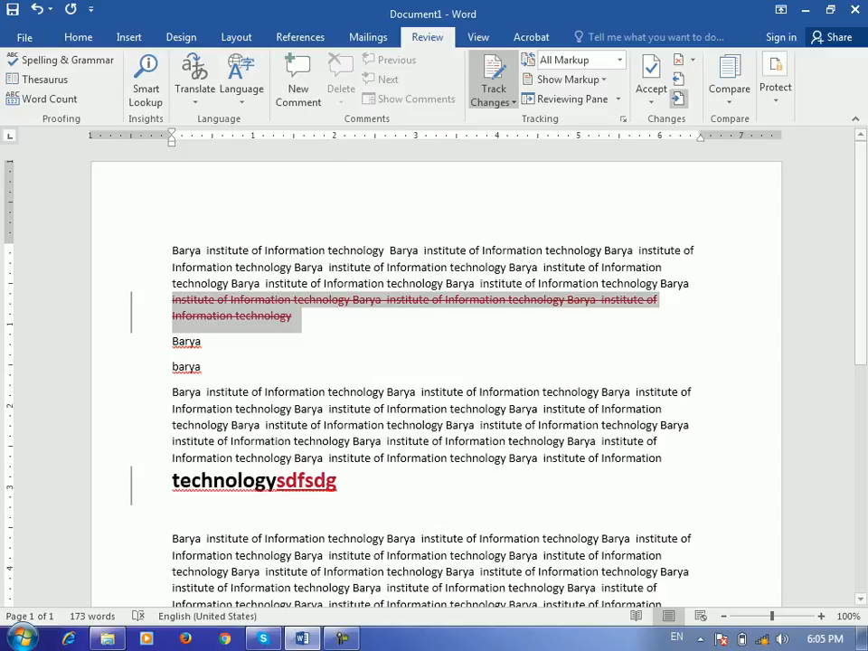
# Reject the "sdfsdg" insertion and the first paragraph's deletion together, stopping tracking at the same time
pyautogui.click(693, 60)
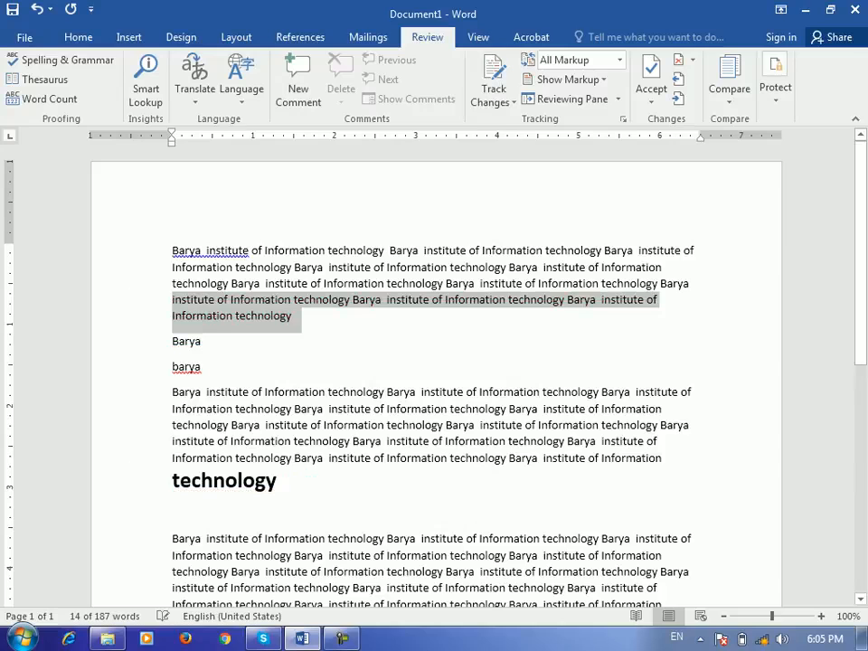
pyautogui.click(200, 341)
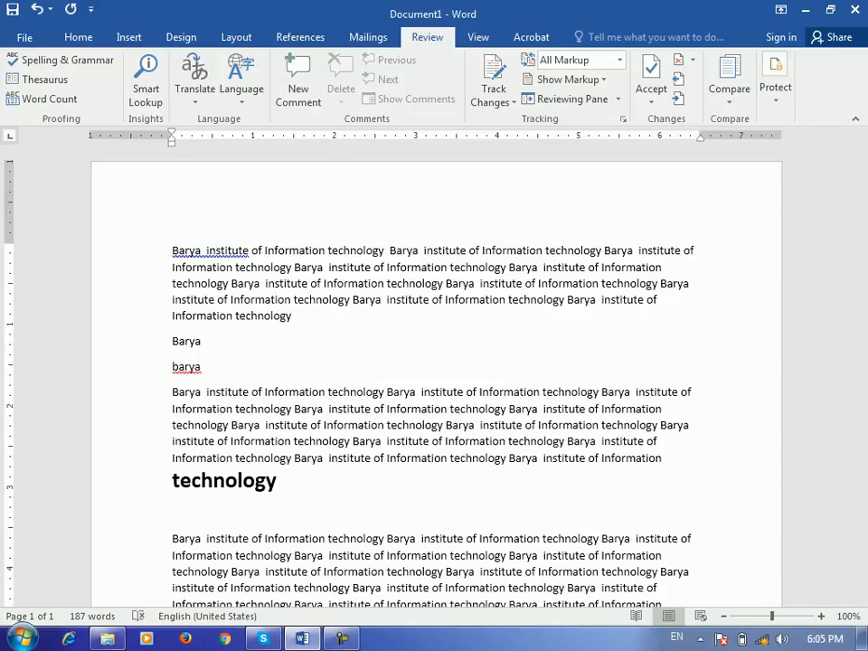
# Examine the options for comparing two document versions and combining revisions from multiple authors
pyautogui.click(730, 89)
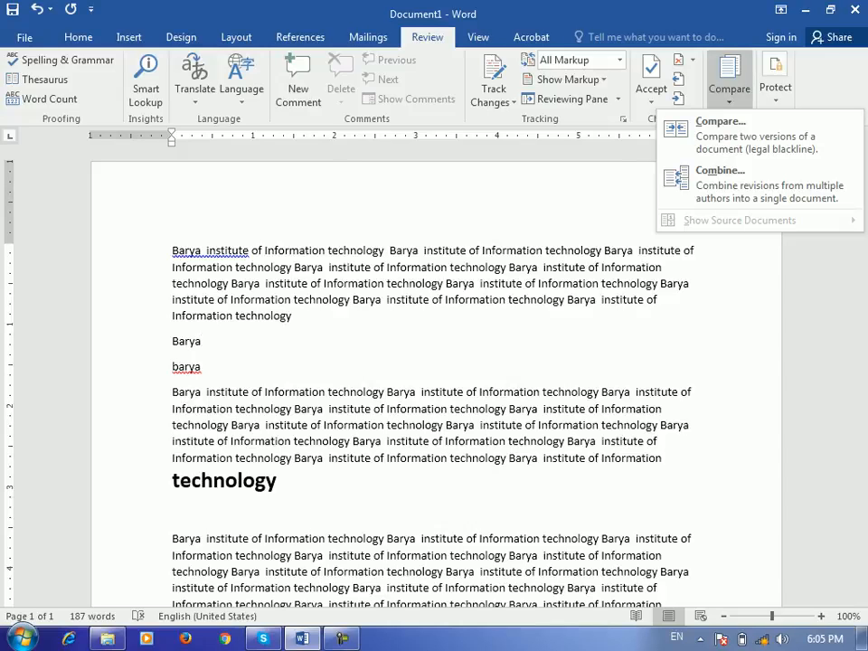
pyautogui.press('Escape')
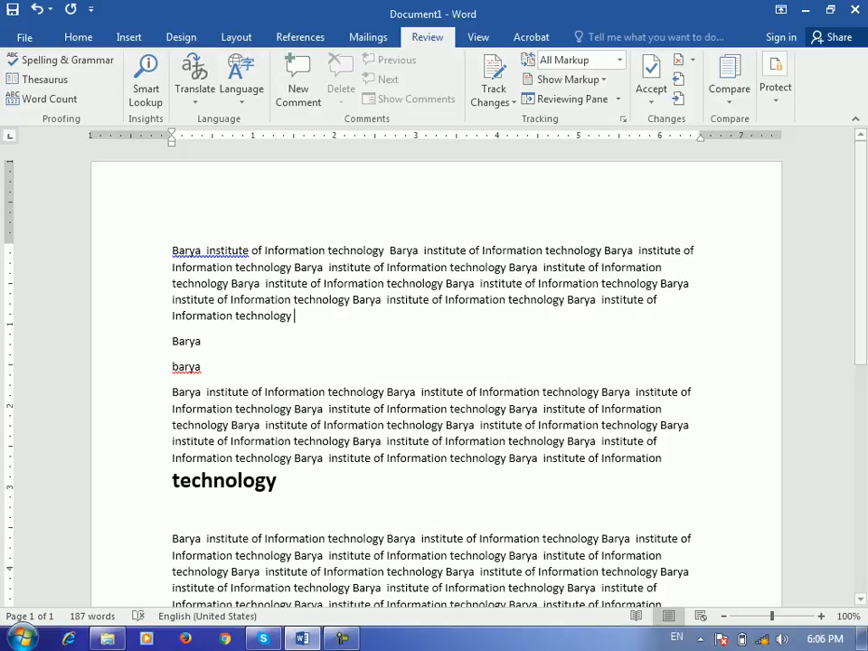
pyautogui.click(729, 81)
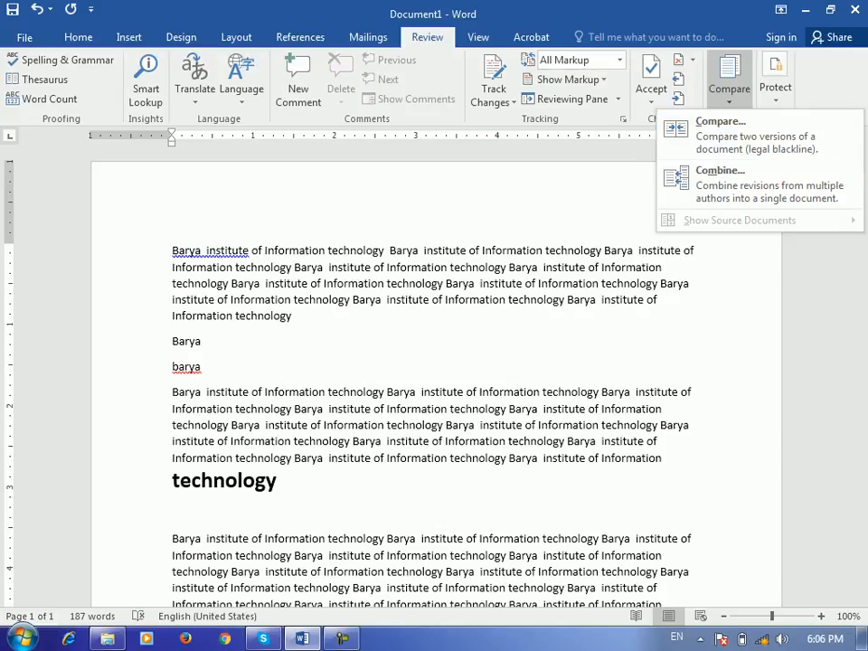
pyautogui.click(294, 316)
pyautogui.click(273, 267)
pyautogui.click(226, 250)
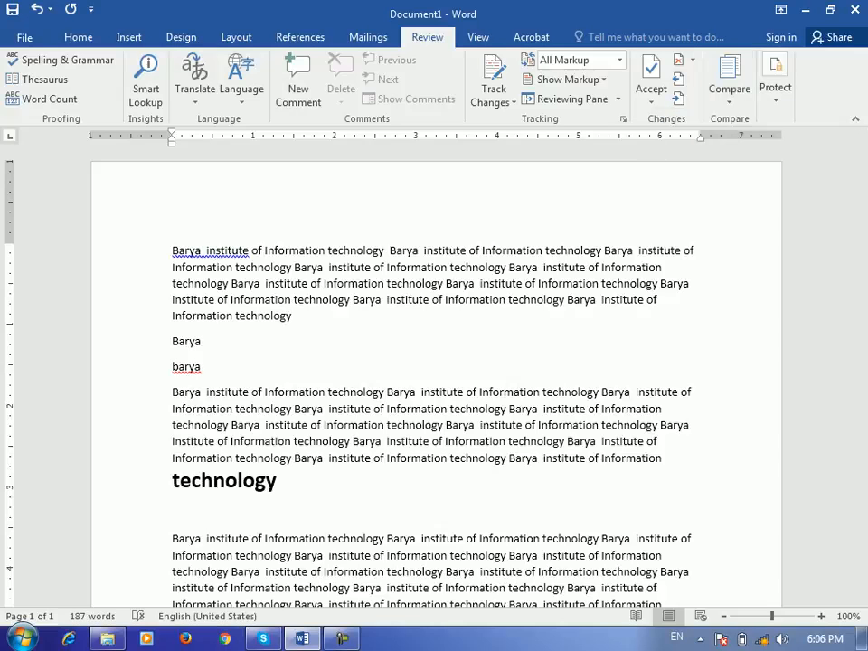
# Save the document to the Desktop as a Word document named "Barya 1"
pyautogui.click(13, 8)
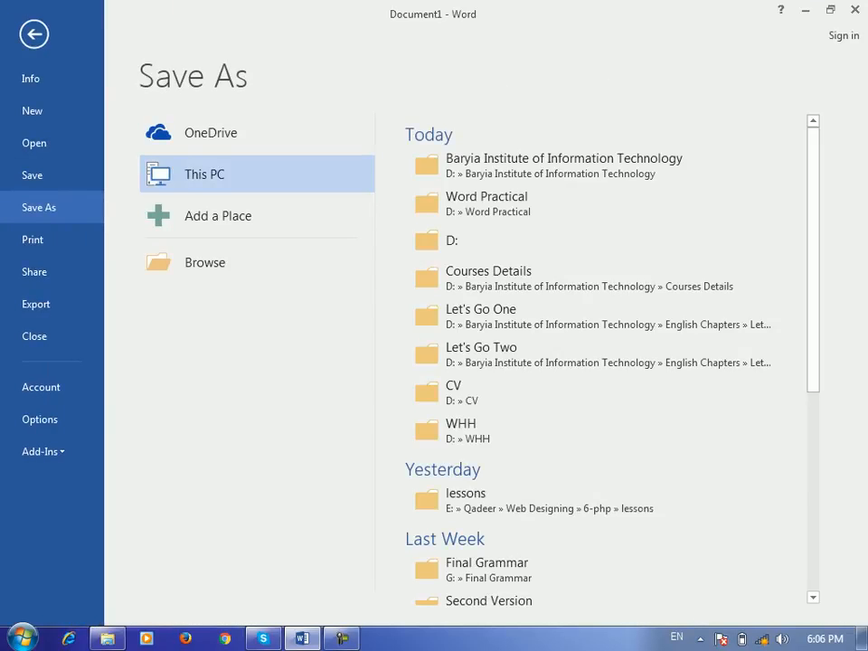
pyautogui.click(205, 262)
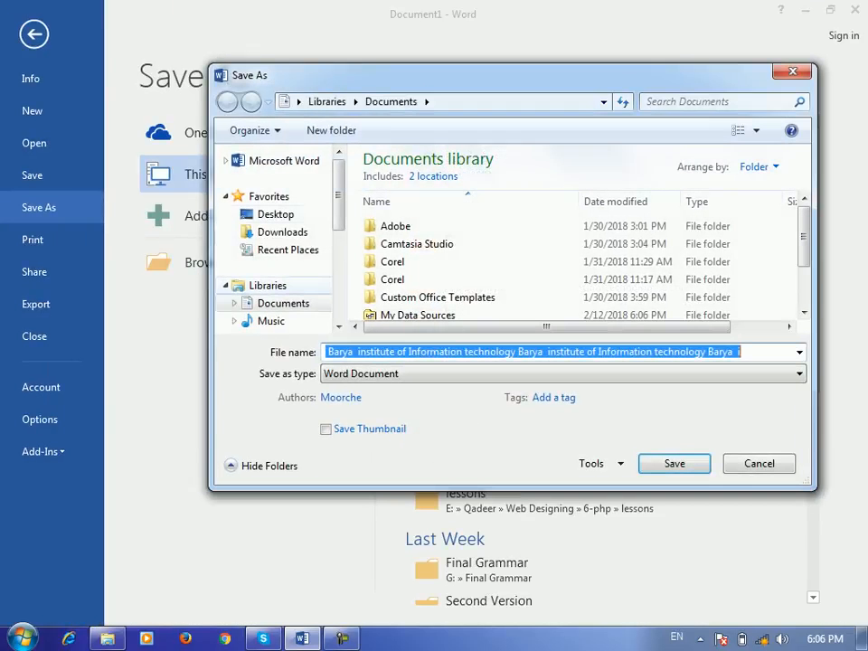
pyautogui.click(276, 214)
pyautogui.click(425, 352)
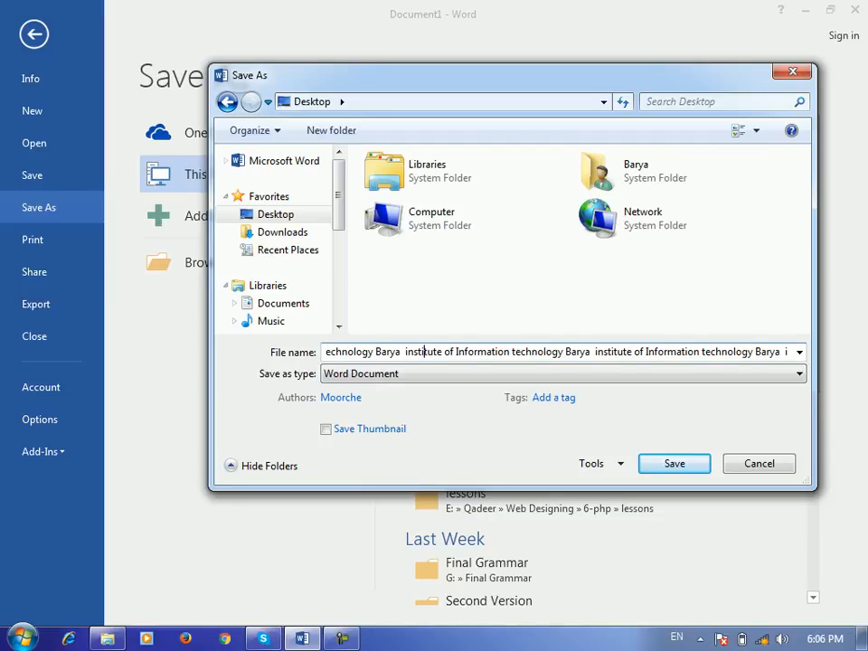
pyautogui.press('Home')
pyautogui.hotkey('shift', 'End')
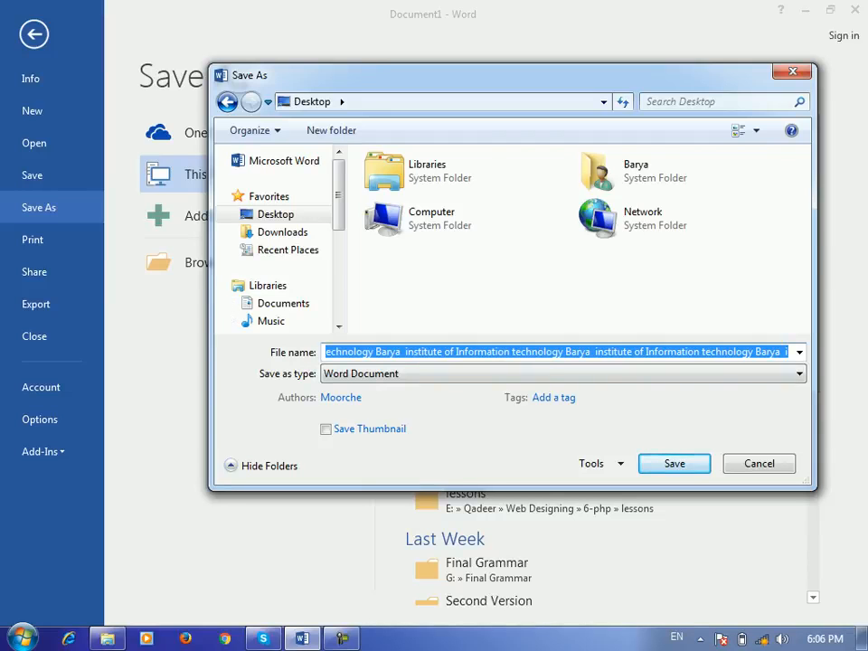
pyautogui.write('Bar')
pyautogui.press('BackSpace')
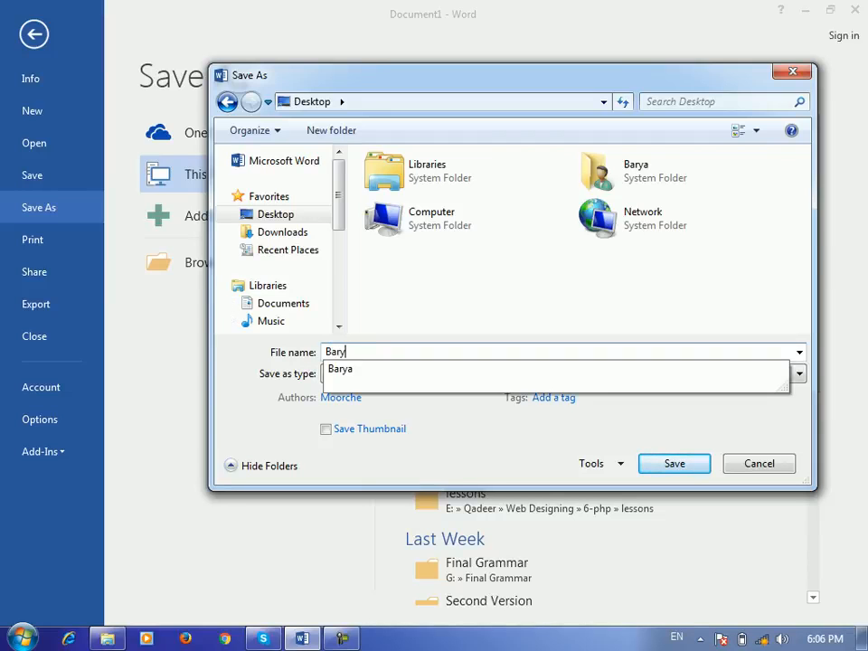
pyautogui.write('ya 1')
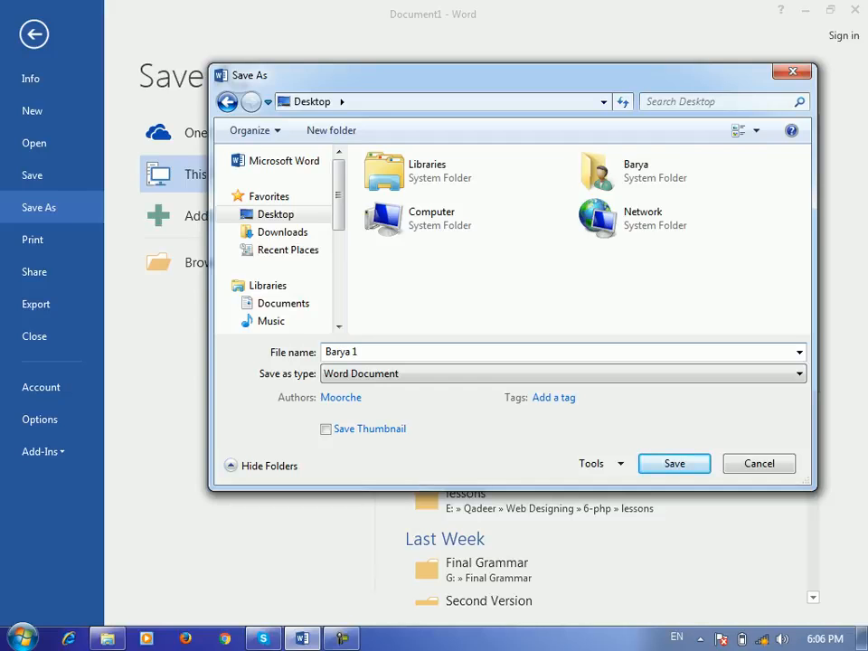
pyautogui.press('Return')
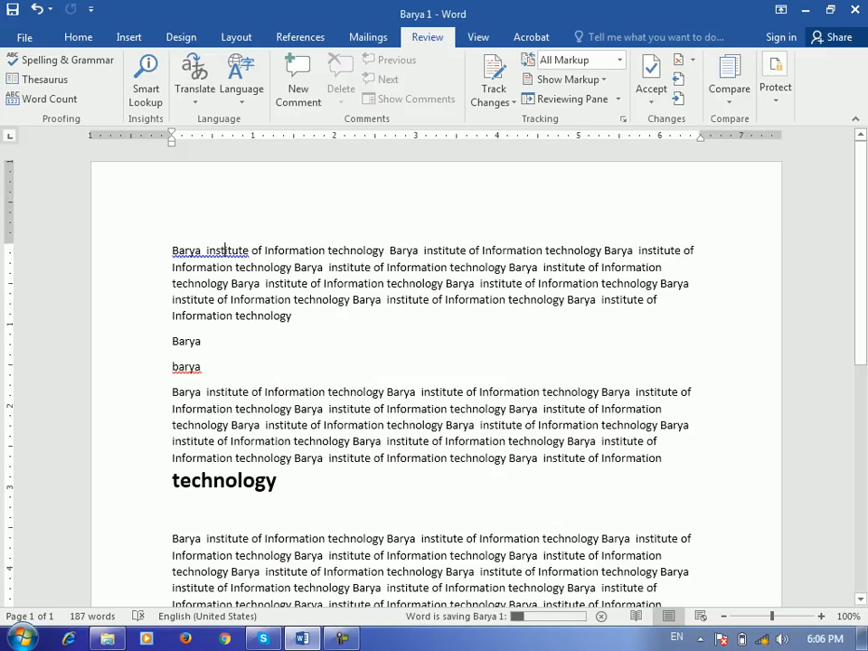
# Add a new paragraph at the document's end, after a blank line, by pasting the copied institute text six times
pyautogui.hotkey('ctrl', 'End')
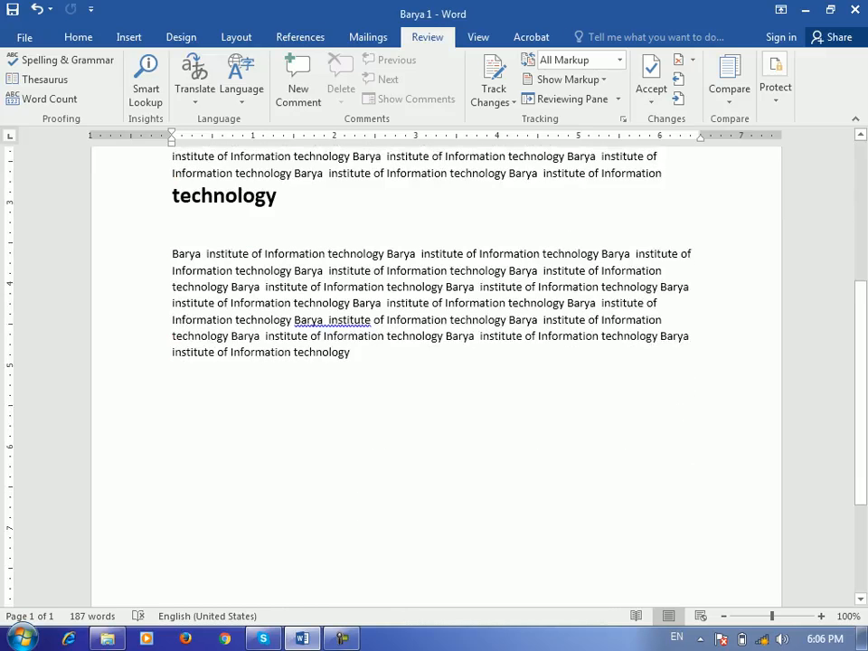
pyautogui.press('Return')
pyautogui.press('Return')
pyautogui.hotkey('ctrl', 'v')
pyautogui.hotkey('ctrl', 'v')
pyautogui.hotkey('ctrl', 'v')
pyautogui.hotkey('ctrl', 'v')
pyautogui.hotkey('ctrl', 'v')
pyautogui.hotkey('ctrl', 'v')
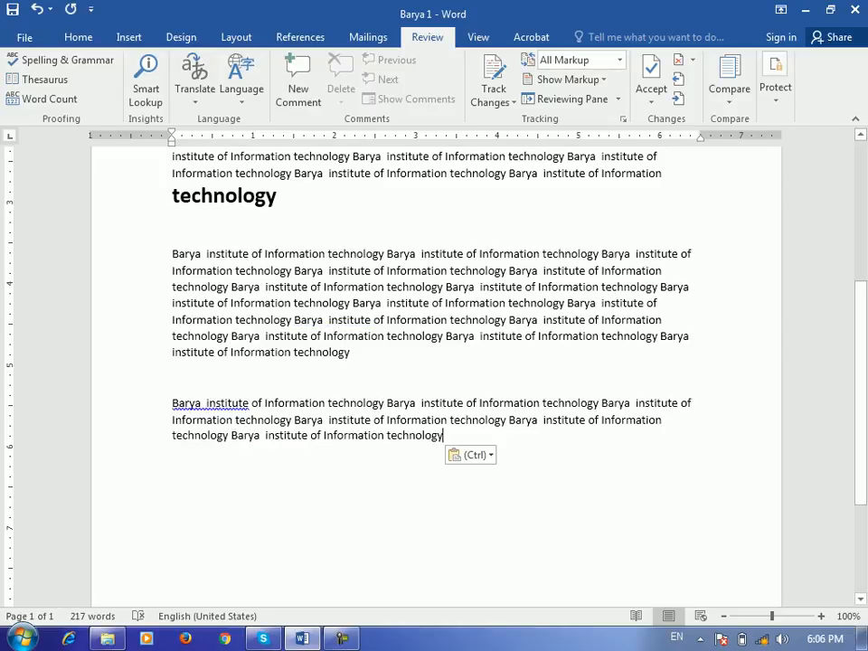
# Change the font color of the newly pasted last paragraph to the theme's blue Accent 5
pyautogui.moveTo(444, 436); pyautogui.dragTo(173, 404)
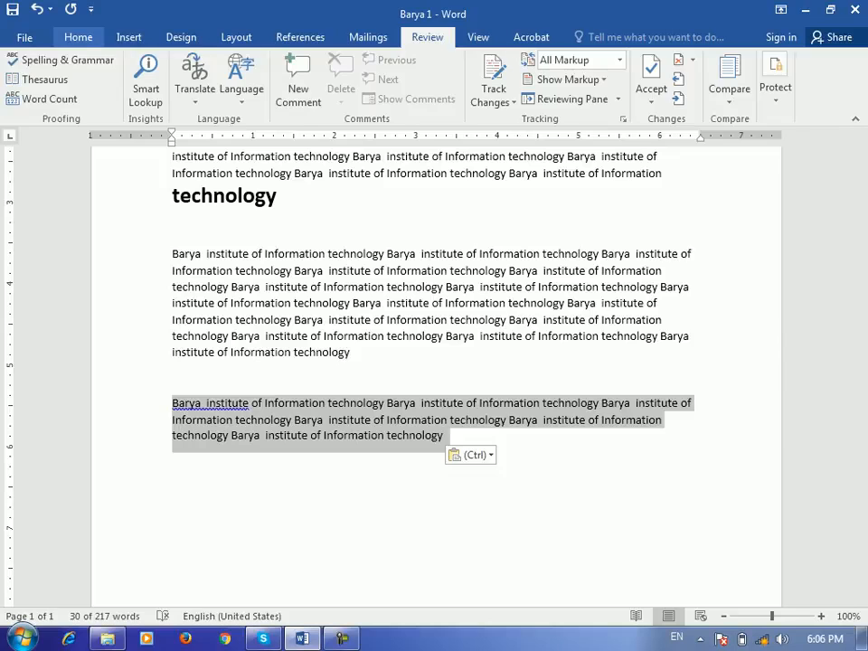
pyautogui.click(77, 37)
pyautogui.click(275, 92)
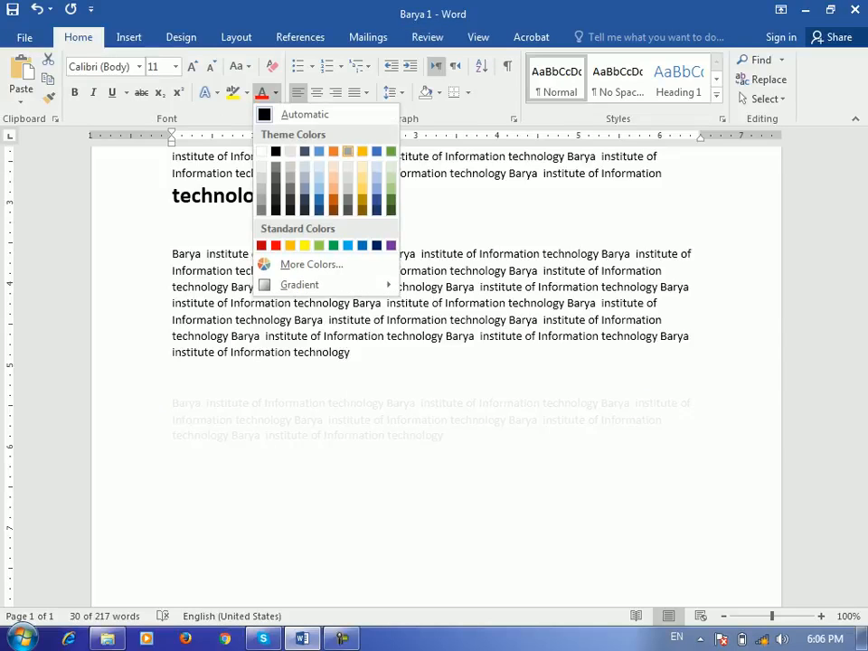
pyautogui.click(377, 152)
# Delete the large bold word "technology" that ends the paragraph above
pyautogui.moveTo(276, 197); pyautogui.dragTo(172, 197)
pyautogui.press('BackSpace')
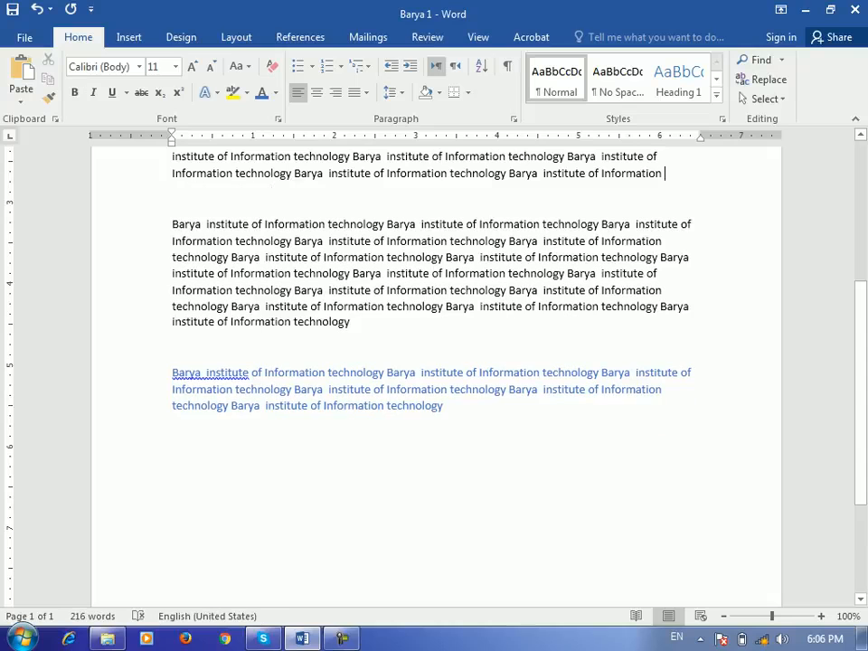
pyautogui.click(342, 639)
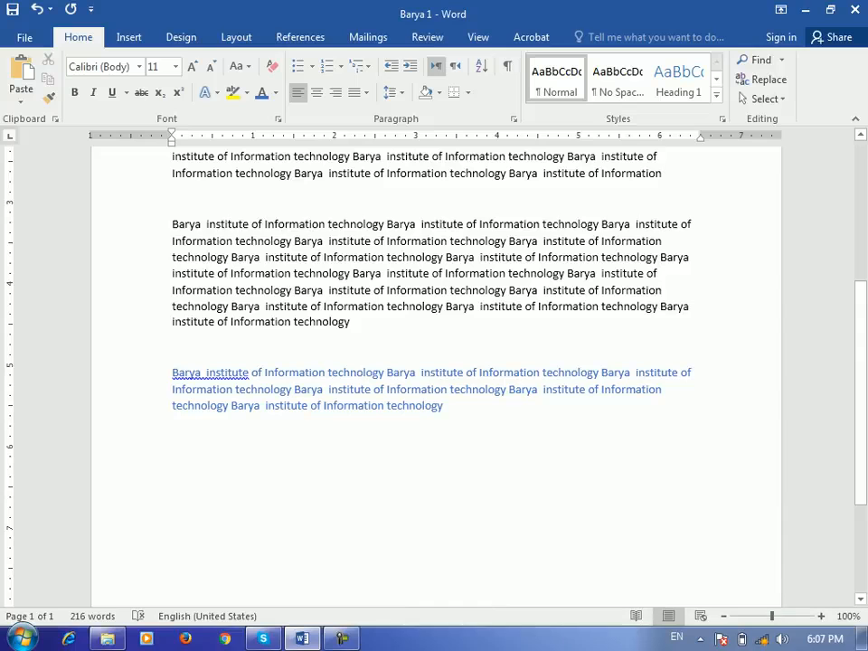
# Save the edited version on the Desktop as a separate copy named "Barya 2"
pyautogui.click(25, 37)
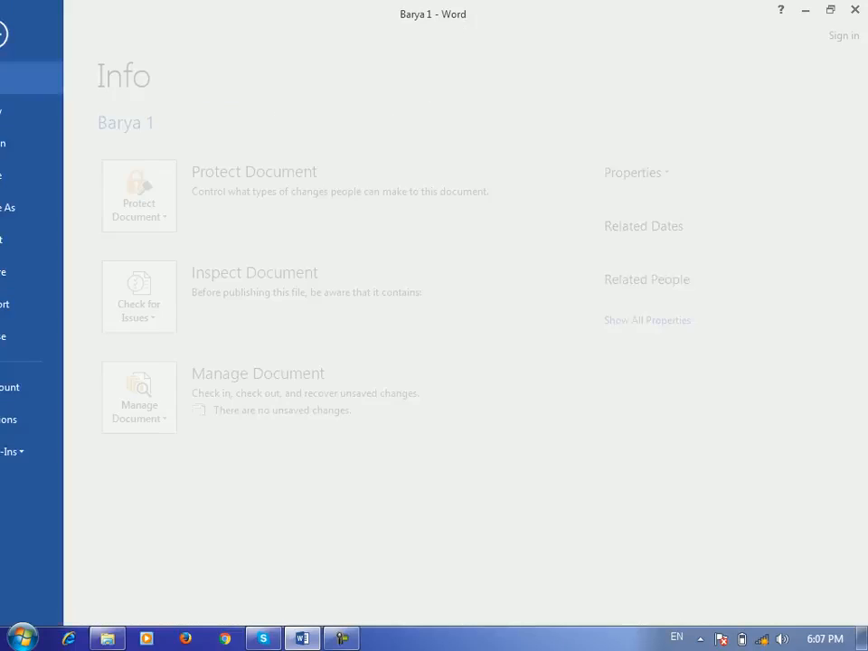
pyautogui.click(38, 208)
pyautogui.click(204, 262)
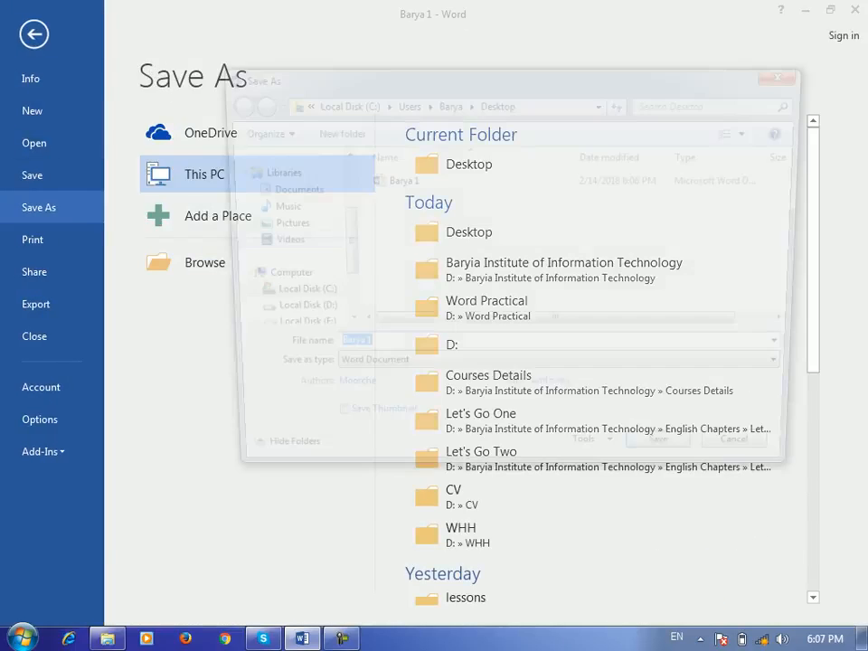
pyautogui.press('End')
pyautogui.press('BackSpace')
pyautogui.write('2')
pyautogui.press('Return')
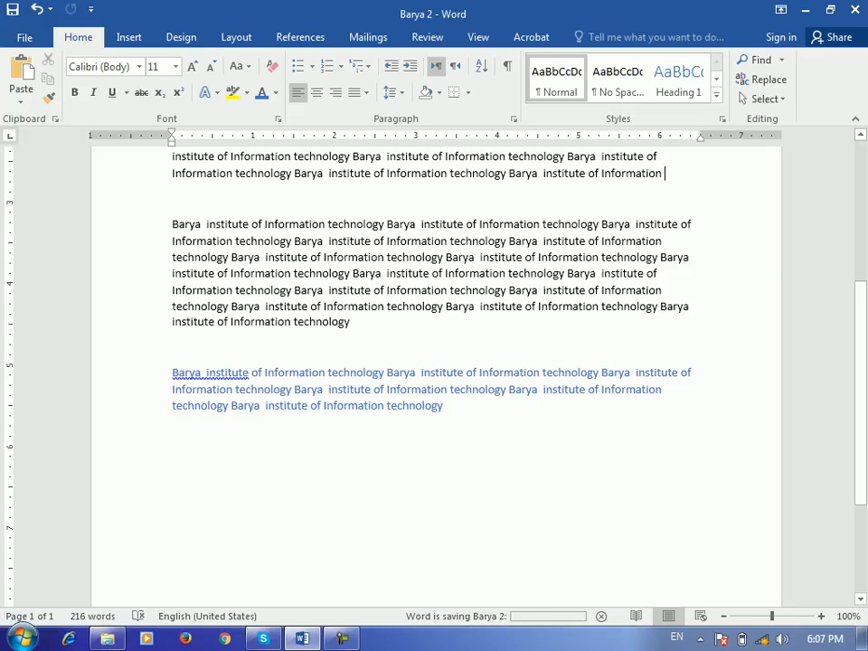
# Reopen the recent document "Barya 1" and close the "Barya 2" window
pyautogui.scroll(-3, 434, 380)
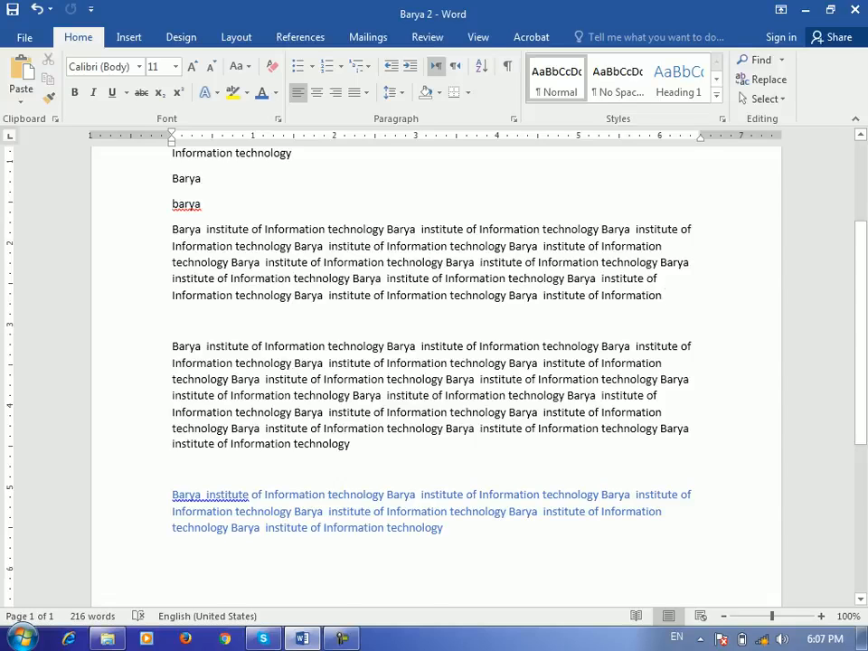
pyautogui.scroll(3, 434, 380)
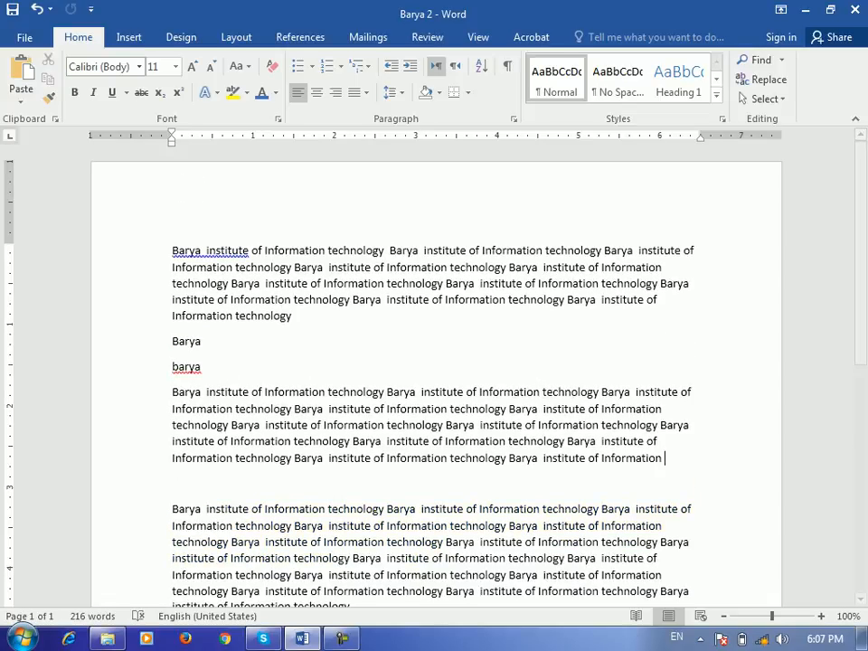
pyautogui.click(24, 37)
pyautogui.click(33, 143)
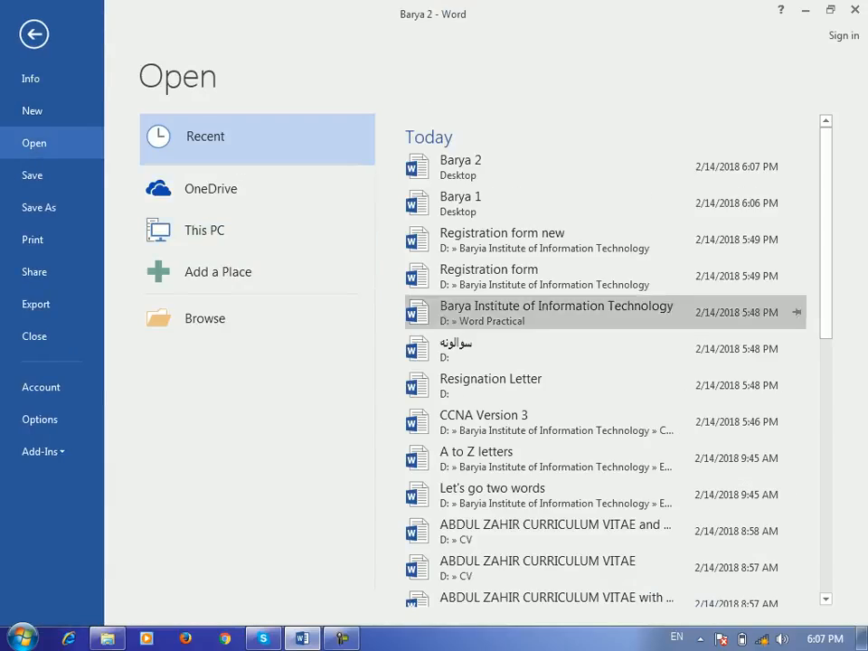
pyautogui.click(488, 201)
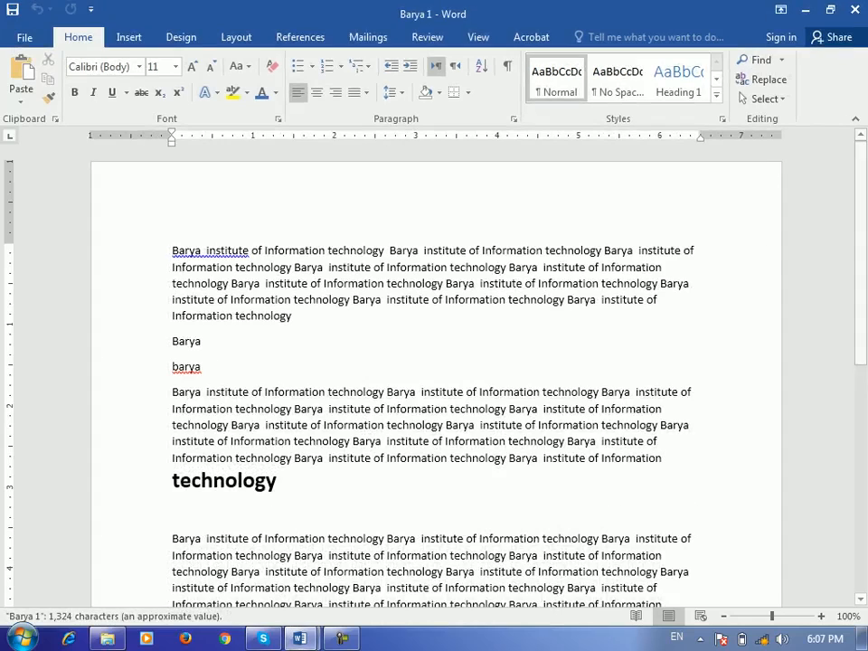
pyautogui.click(300, 638)
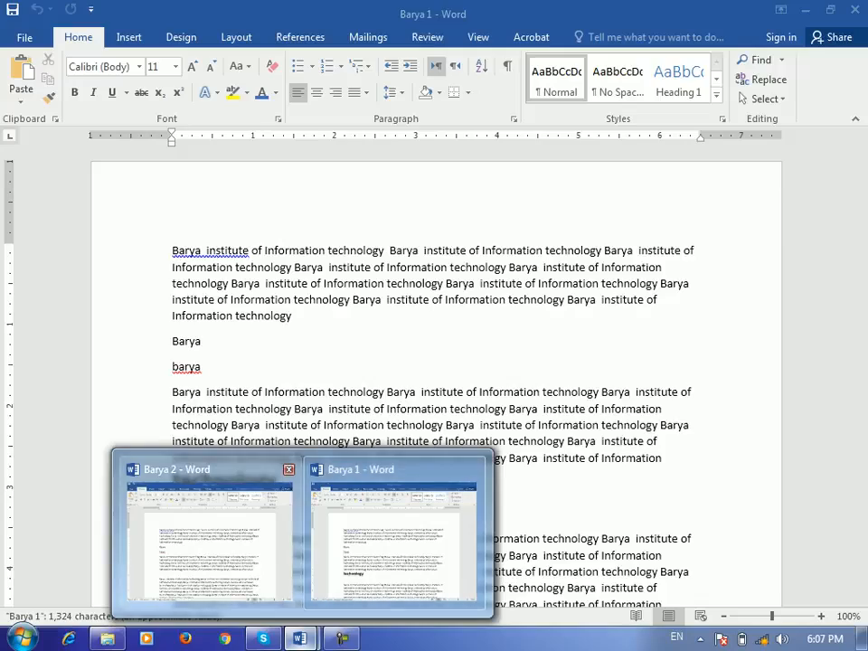
pyautogui.click(288, 470)
# Start a comparison of two document versions and choose "Barya 1" from the Desktop as the original document
pyautogui.scroll(-5, 435, 380)
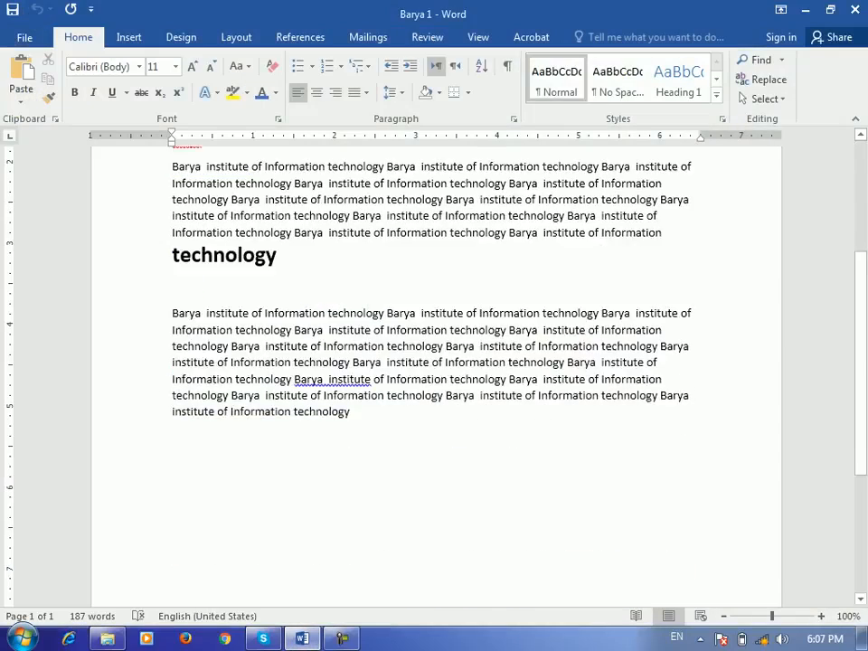
pyautogui.scroll(5, 434, 380)
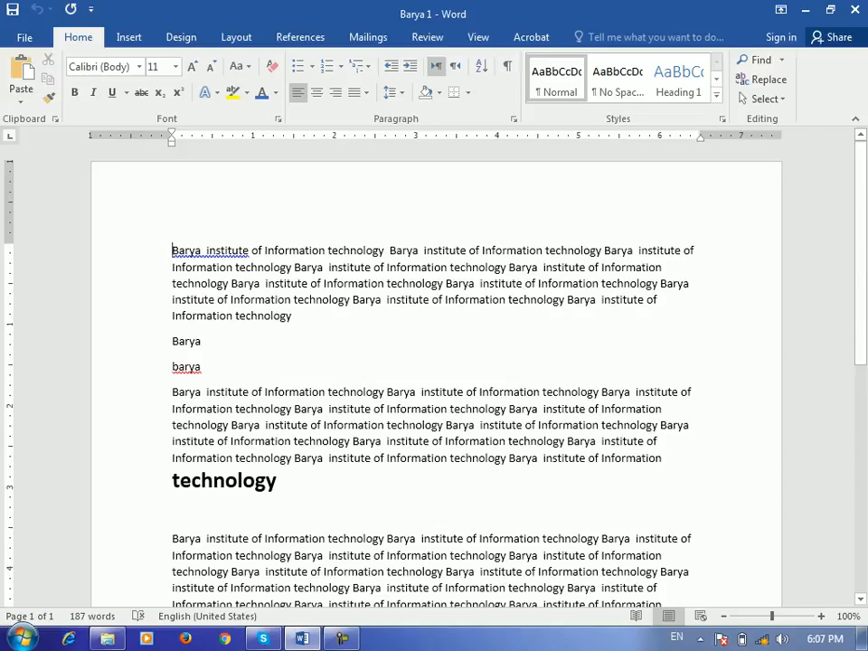
pyautogui.click(428, 37)
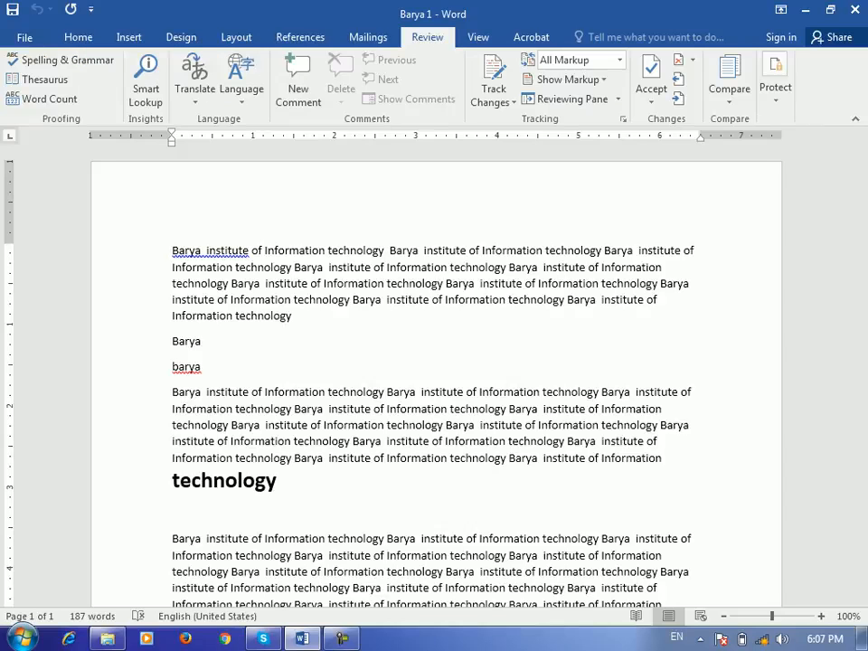
pyautogui.click(729, 90)
pyautogui.click(724, 125)
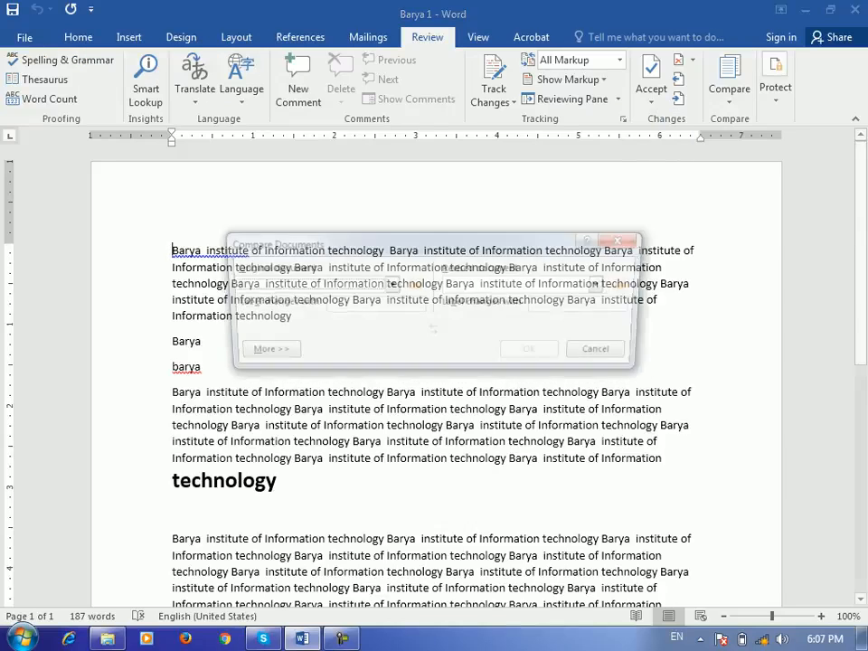
pyautogui.moveTo(417, 242); pyautogui.dragTo(492, 236)
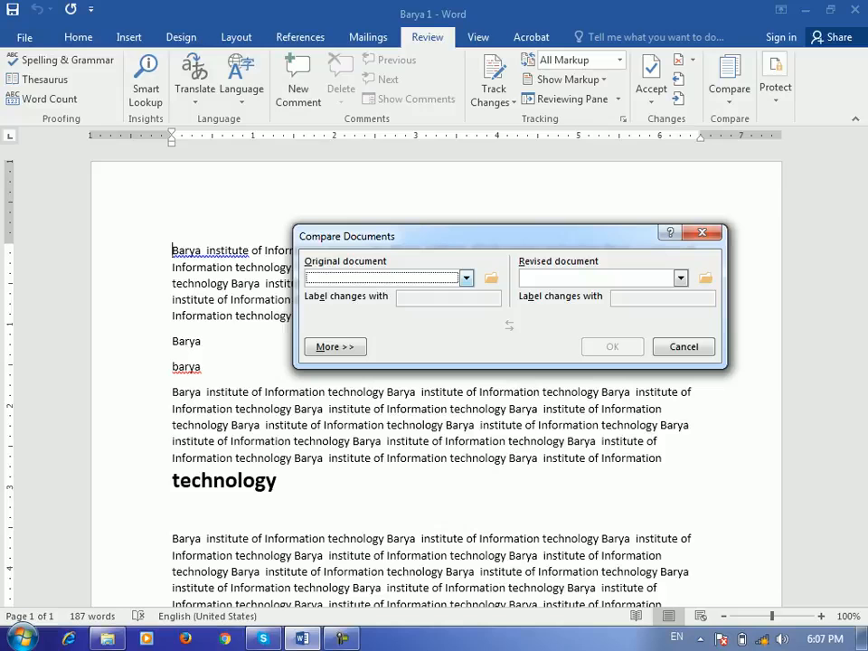
pyautogui.click(467, 278)
pyautogui.moveTo(467, 307)
pyautogui.mouseDown()
pyautogui.moveTo(467, 334)
pyautogui.moveTo(467, 308)
pyautogui.mouseUp()
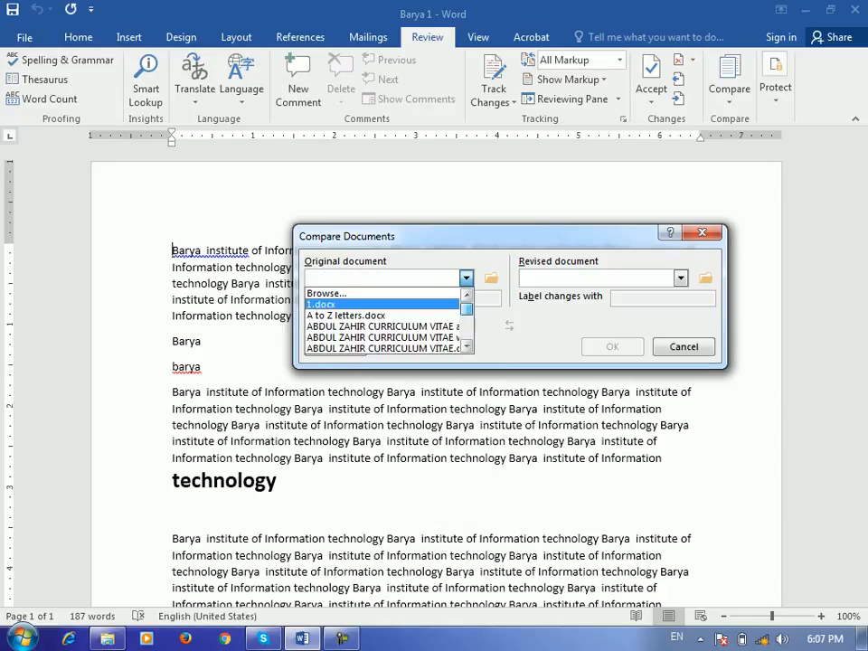
pyautogui.click(327, 293)
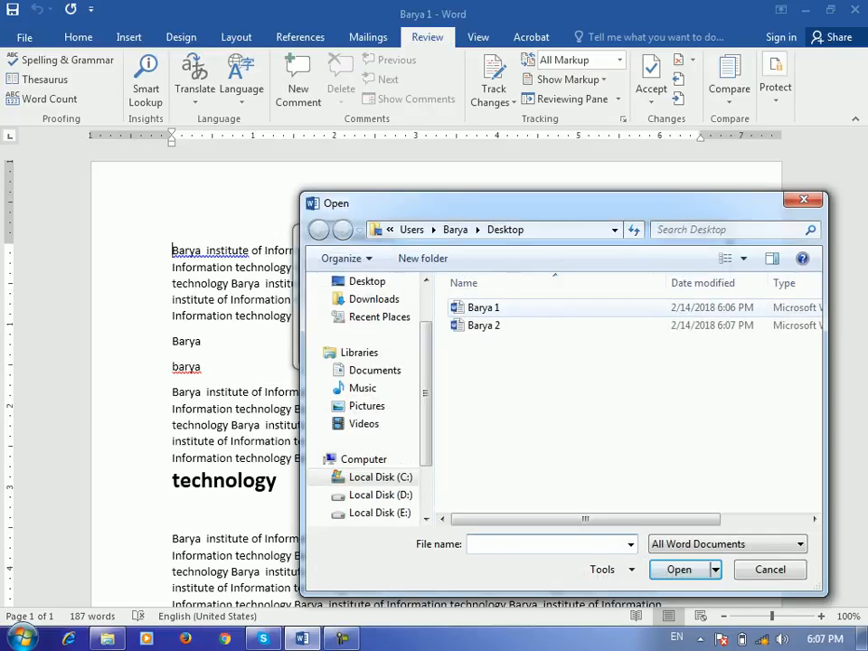
pyautogui.doubleClick(483, 307)
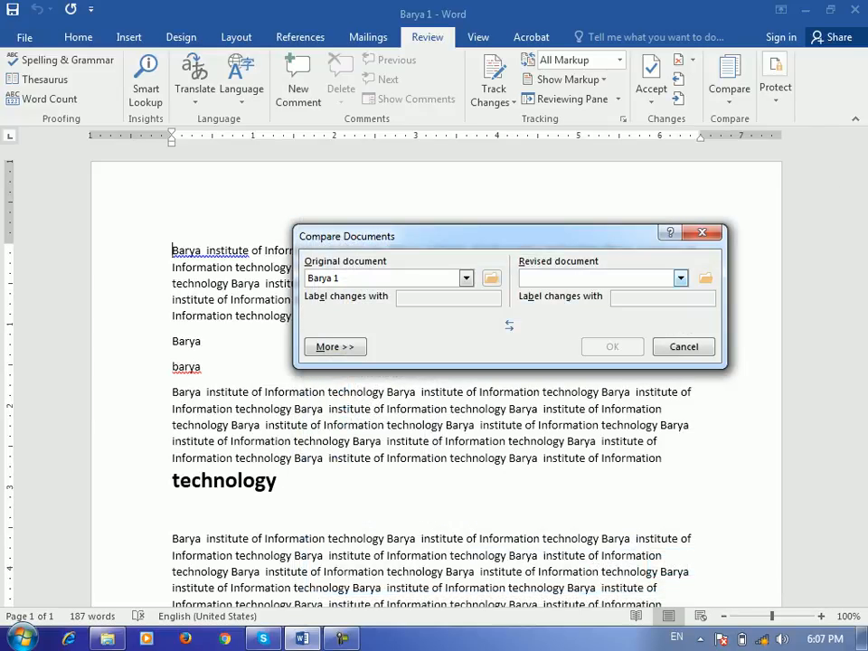
# Choose "Barya 2" from the Desktop as the revised document and run the comparison
pyautogui.click(680, 278)
pyautogui.click(541, 293)
pyautogui.click(484, 325)
pyautogui.press('Return')
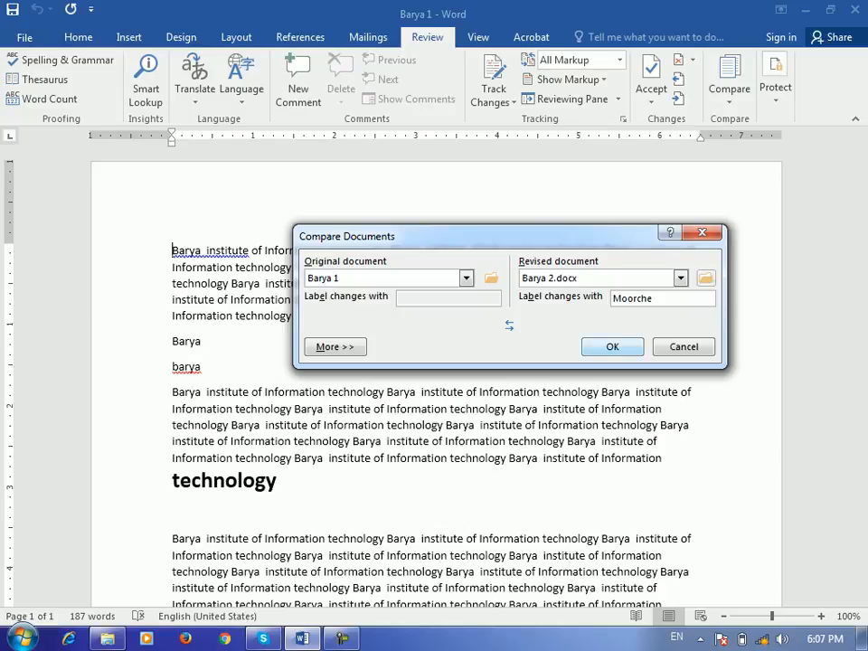
pyautogui.press('Return')
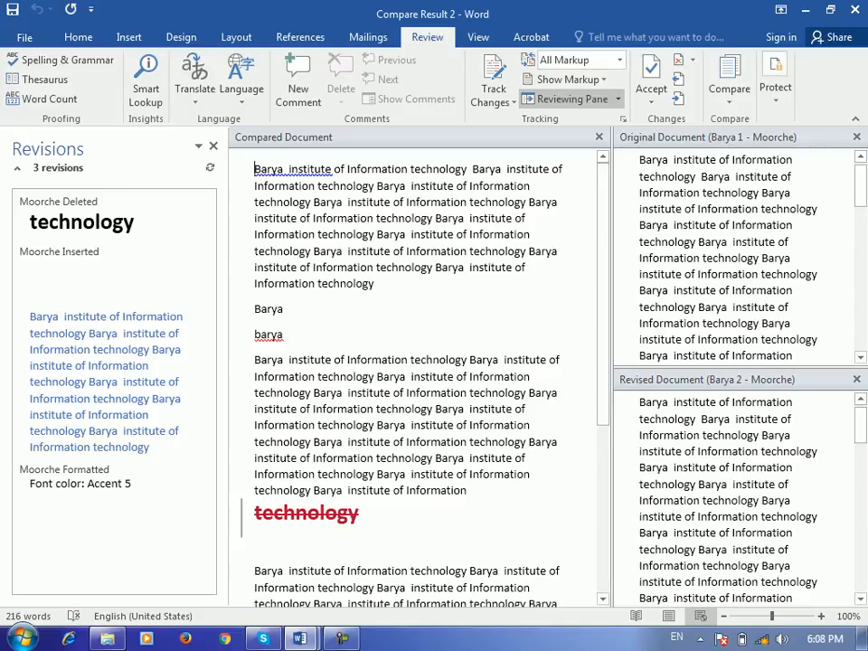
# Examine the marked deletions and insertions in the compared document alongside the original and revised versions
pyautogui.scroll(-6, 416, 375)
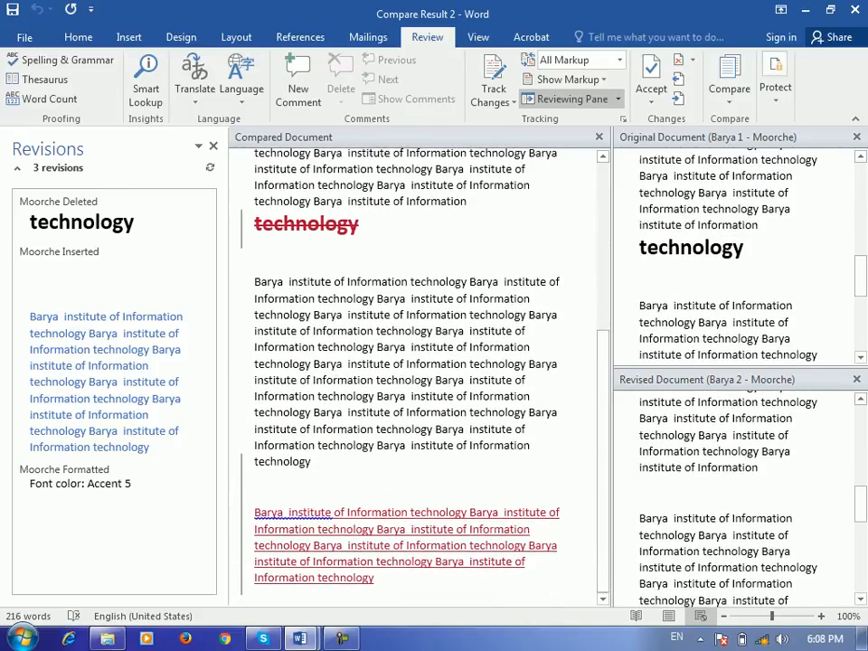
pyautogui.scroll(4, 416, 375)
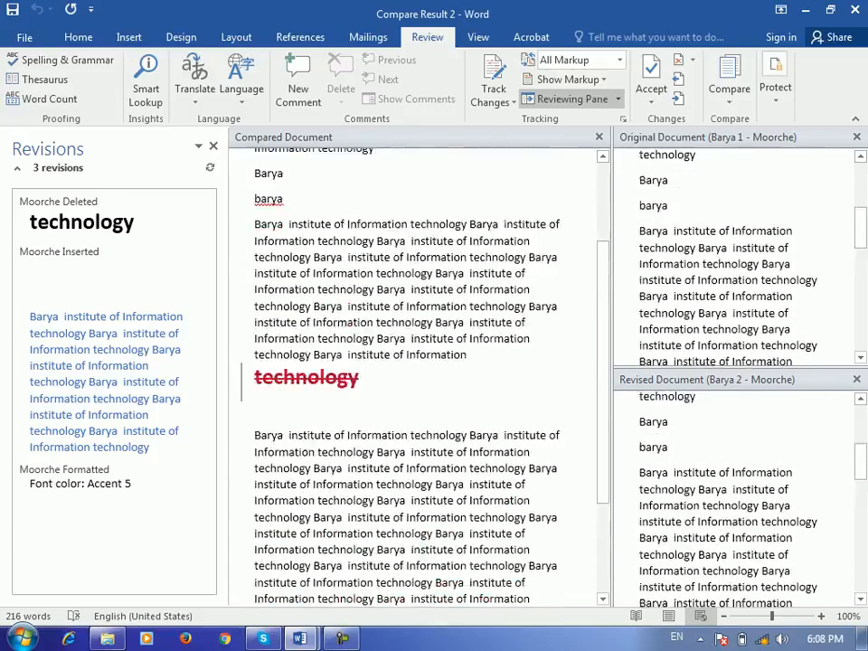
pyautogui.scroll(-4, 416, 375)
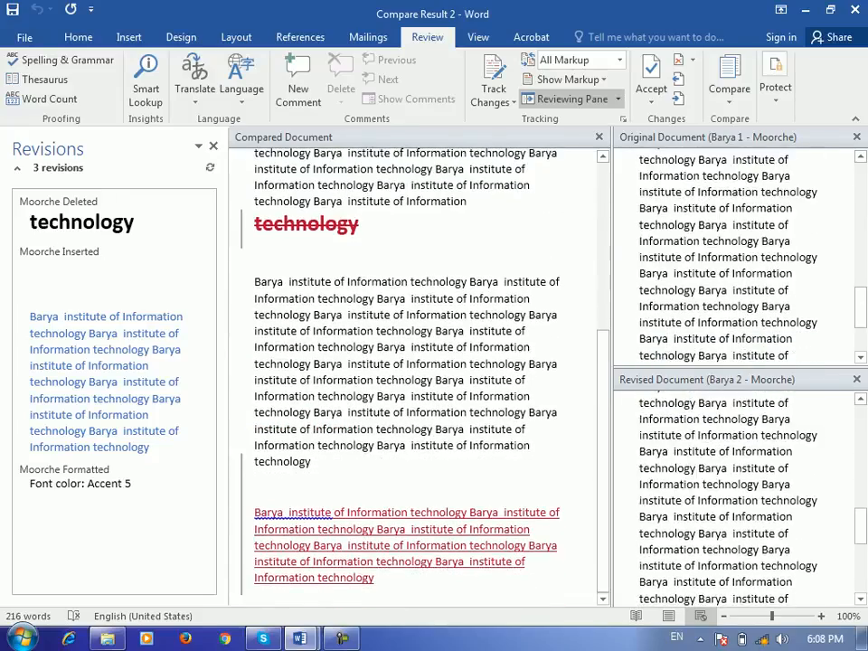
pyautogui.scroll(5, 416, 376)
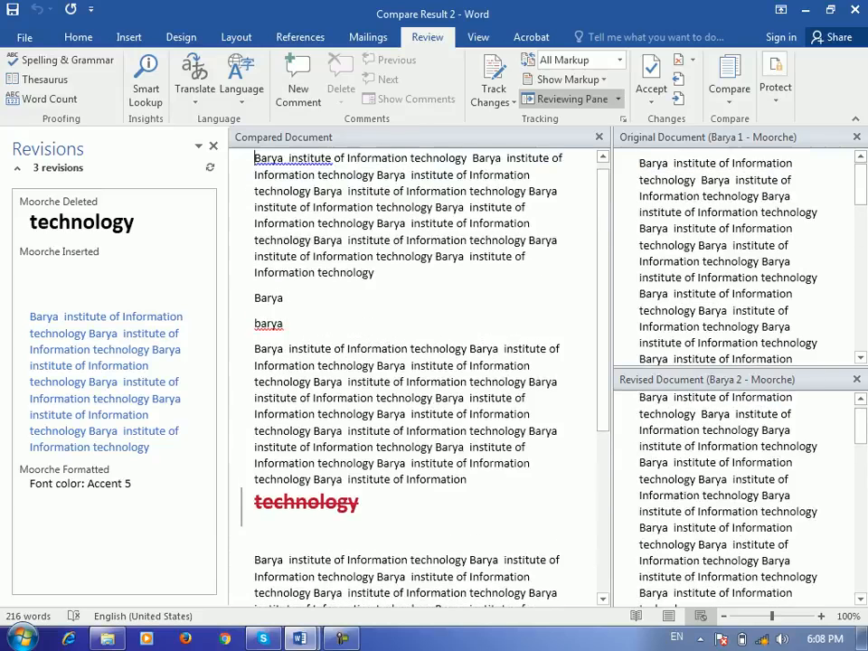
# Reject all changes in the compared document
pyautogui.click(285, 326)
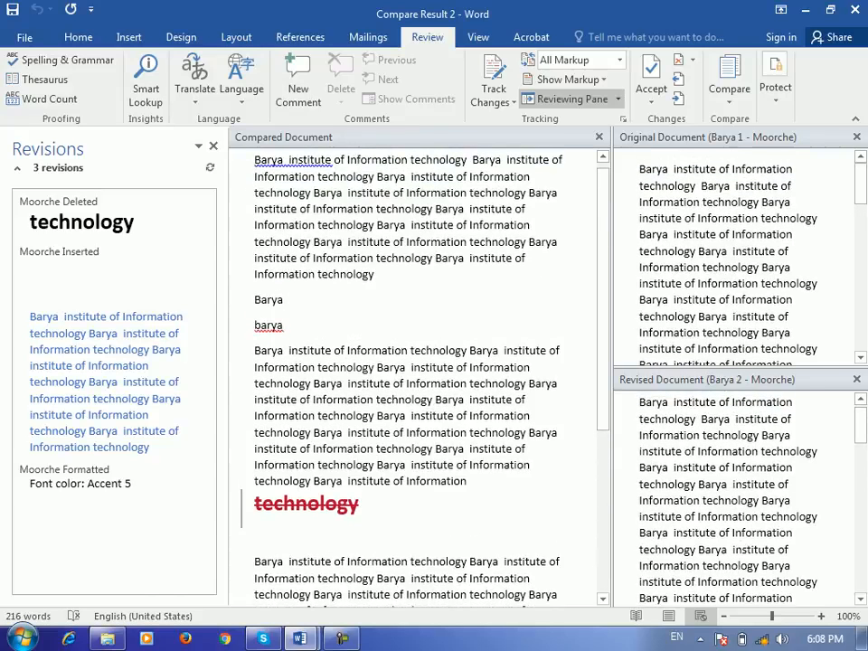
pyautogui.click(729, 81)
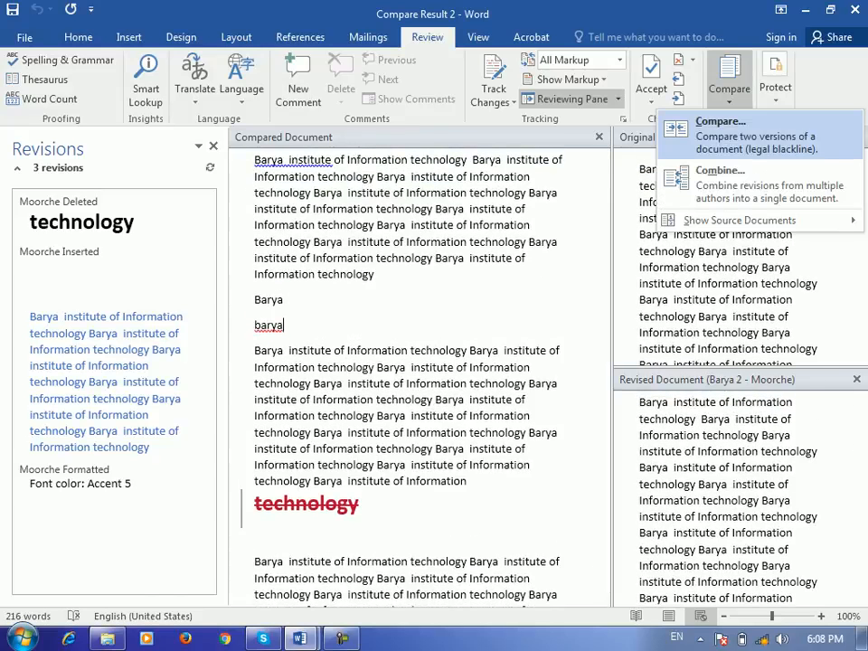
pyautogui.click(758, 136)
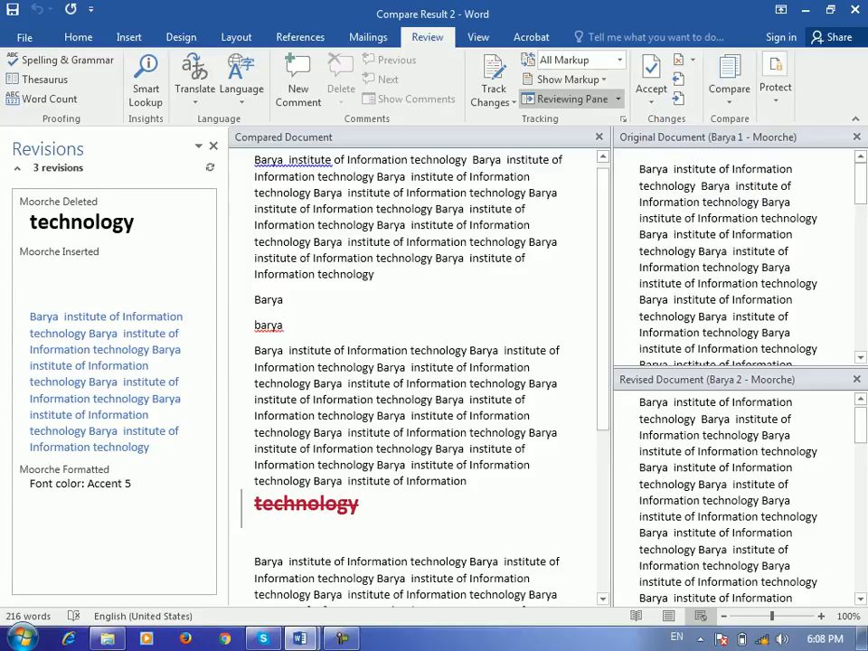
pyautogui.click(691, 60)
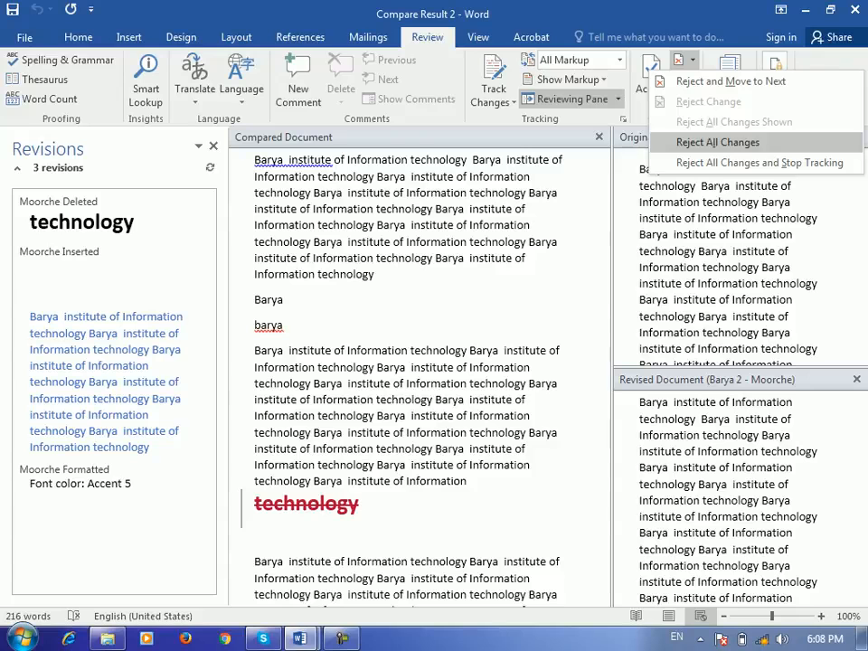
pyautogui.click(717, 142)
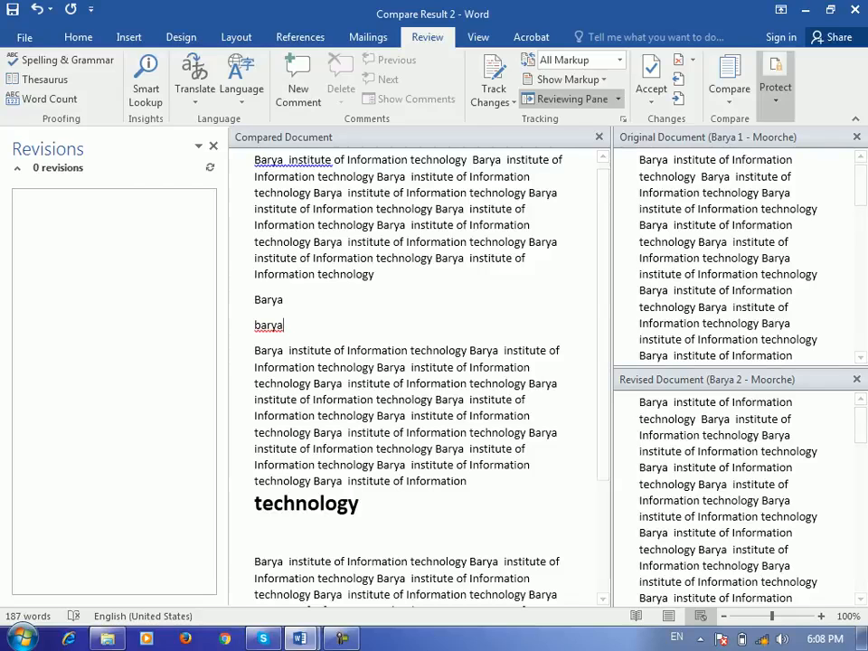
pyautogui.click(729, 86)
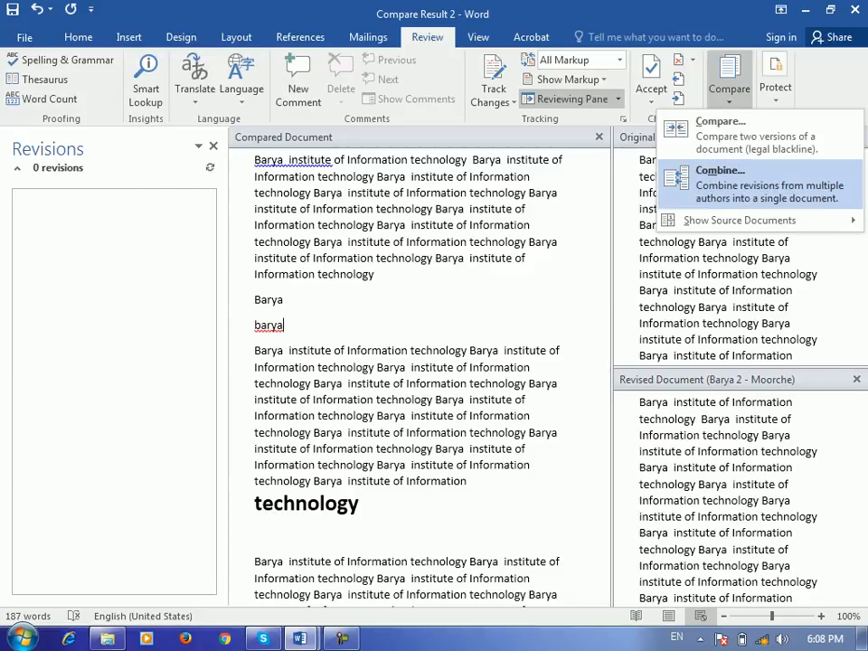
pyautogui.click(714, 291)
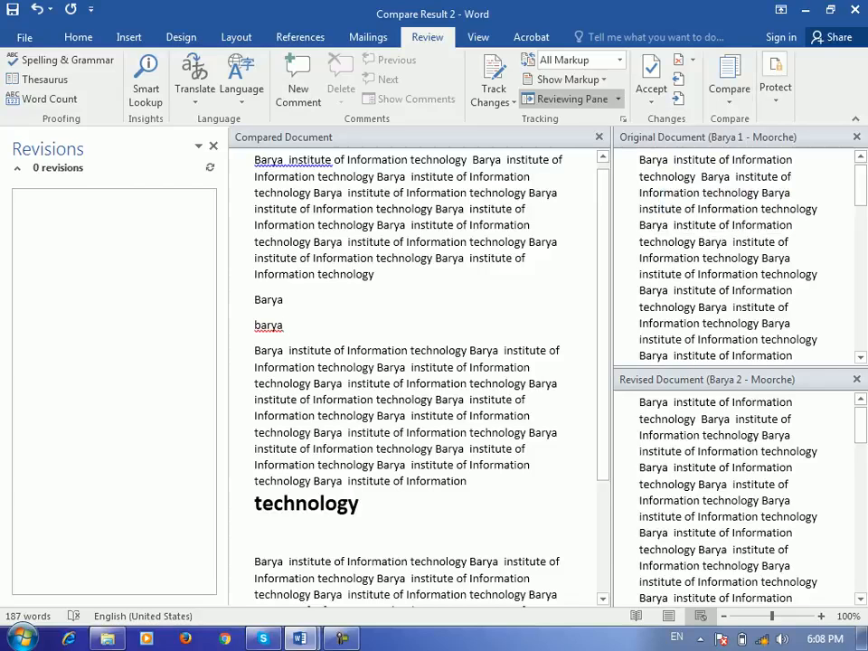
pyautogui.click(729, 86)
pyautogui.click(768, 281)
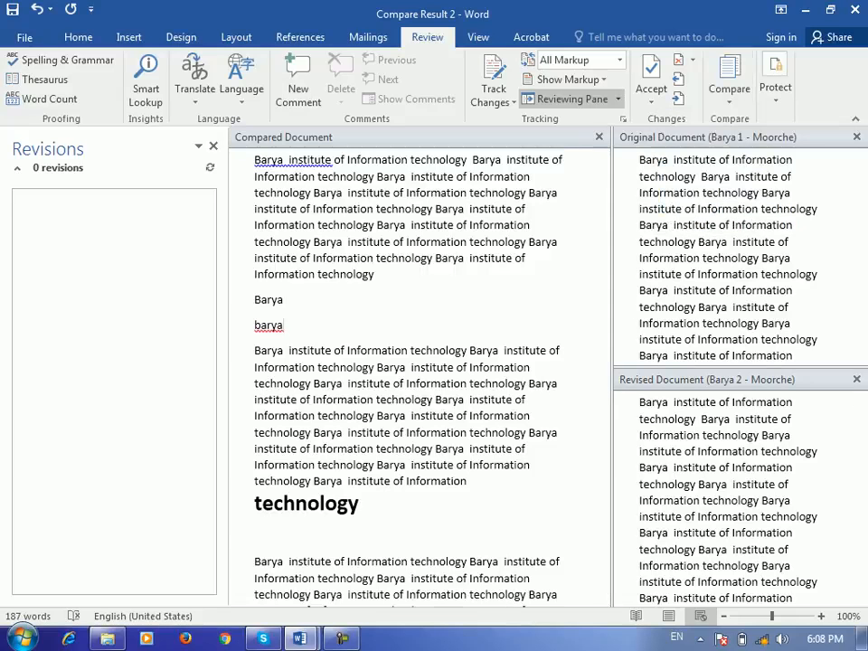
# Close the original, revised and revisions views, and close the comparison result without saving it
pyautogui.click(857, 136)
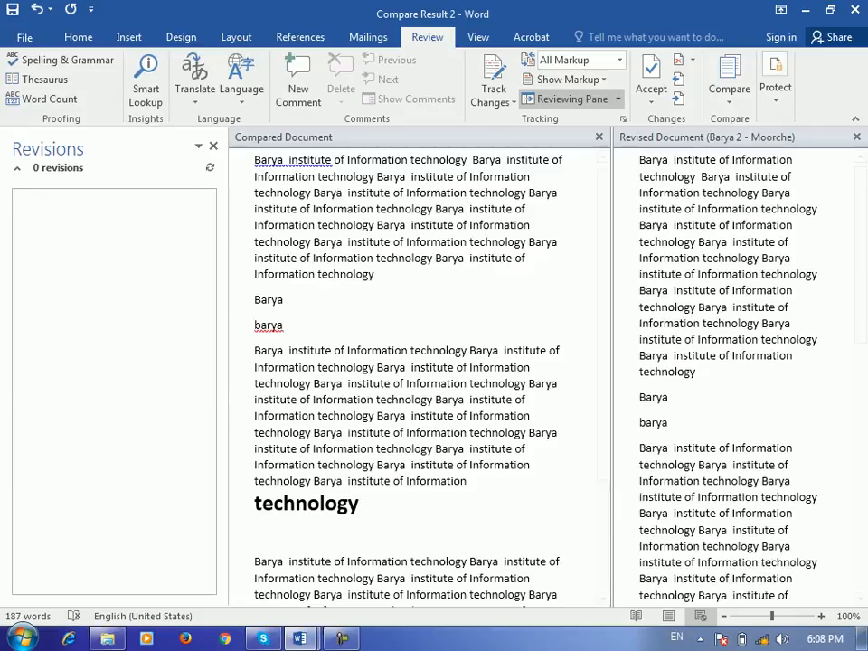
pyautogui.click(857, 136)
pyautogui.click(213, 146)
pyautogui.click(854, 10)
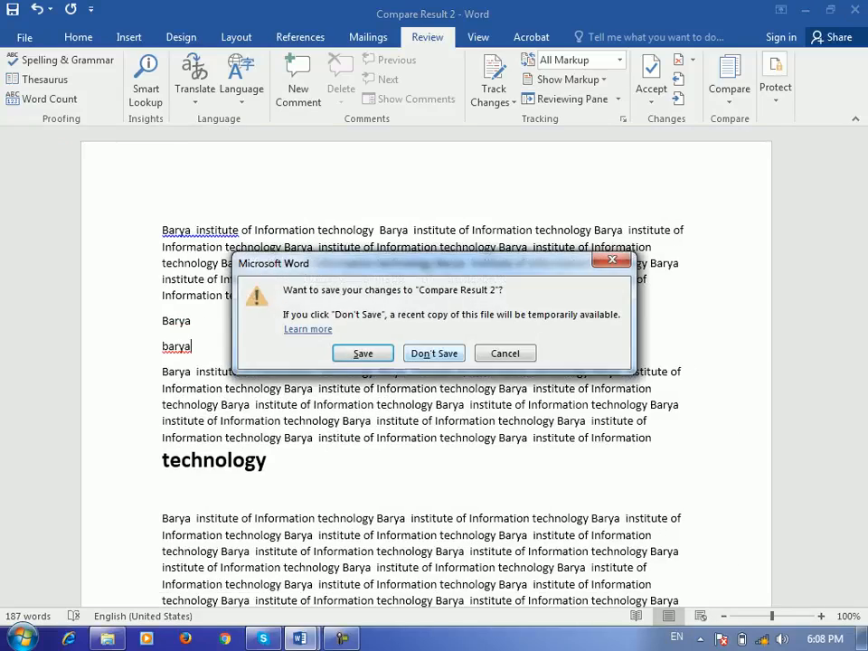
pyautogui.click(434, 351)
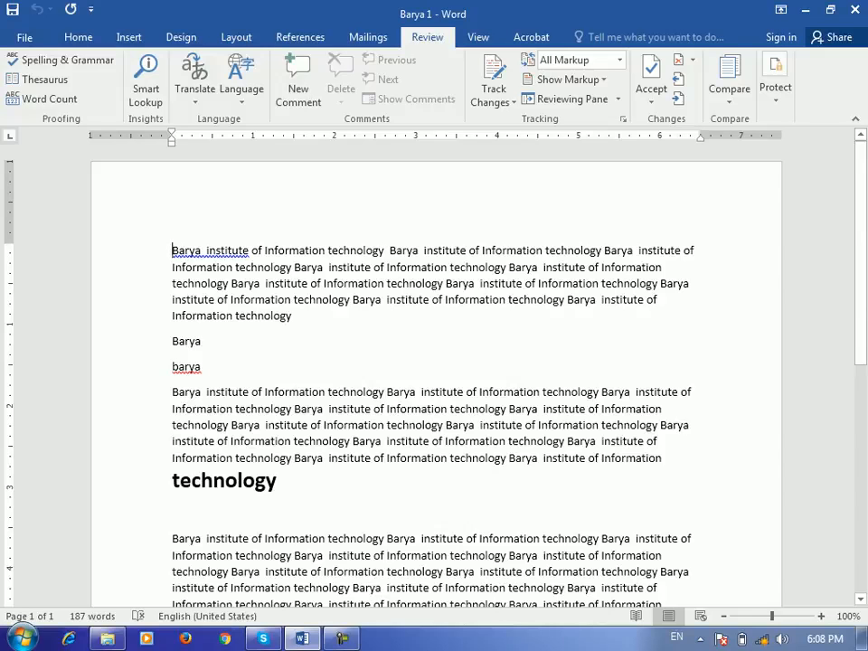
# Add an empty paragraph at the end of "Barya 1" and look through the document
pyautogui.hotkey('ctrl', 'End')
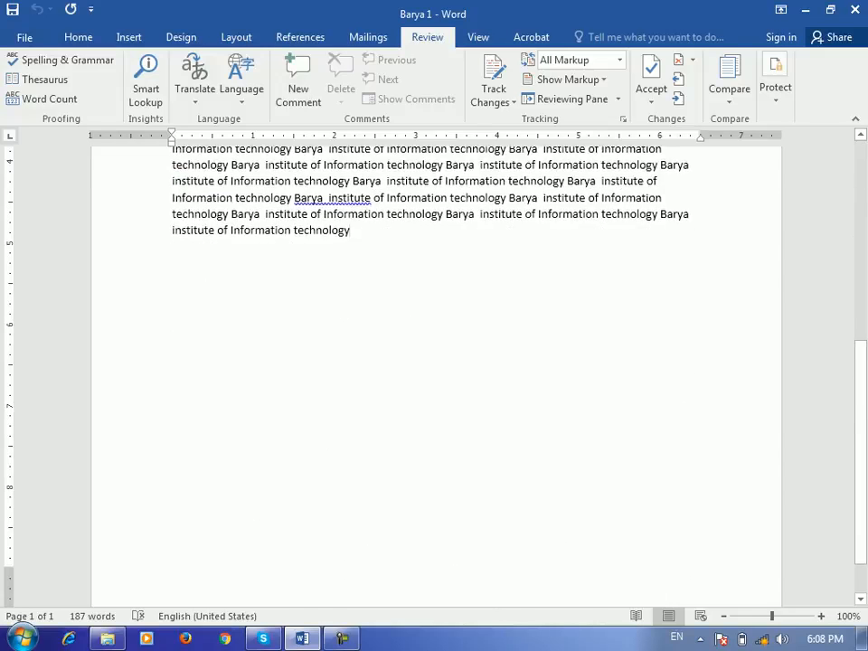
pyautogui.press('Return')
pyautogui.hotkey('ctrl', 'Home')
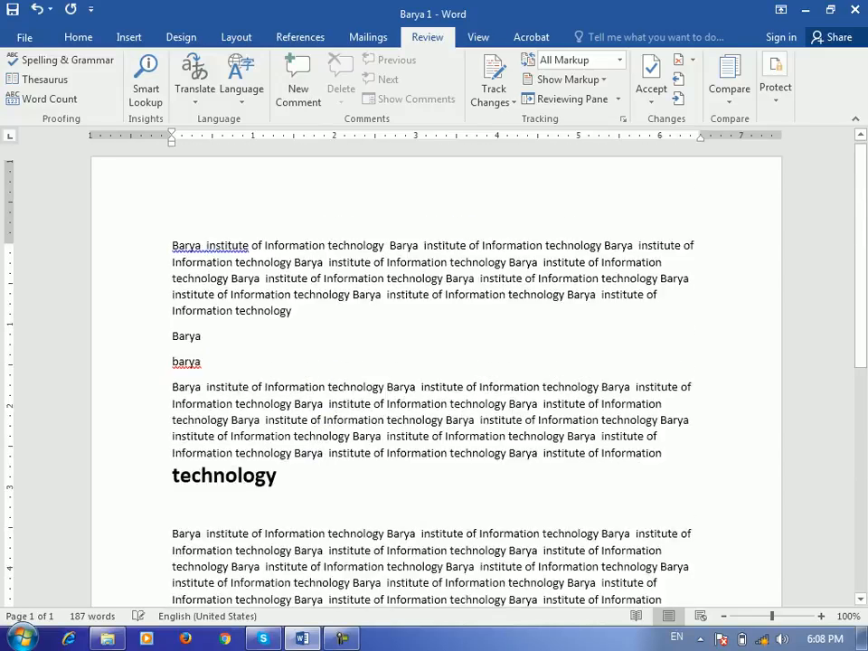
pyautogui.hotkey('ctrl', 'End')
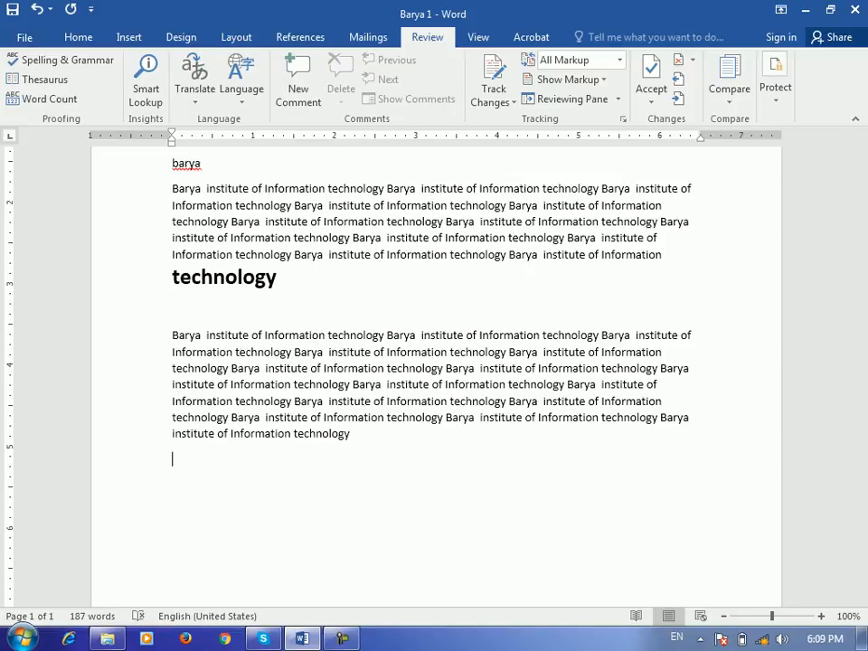
pyautogui.scroll(6, 494, 82)
pyautogui.click(304, 384)
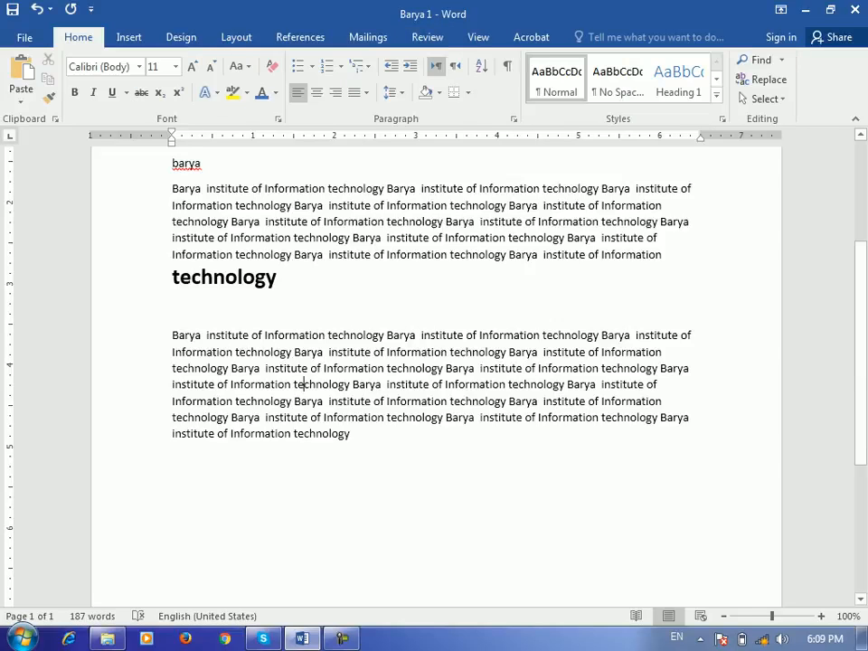
pyautogui.scroll(4, 304, 385)
pyautogui.scroll(-7, 436, 380)
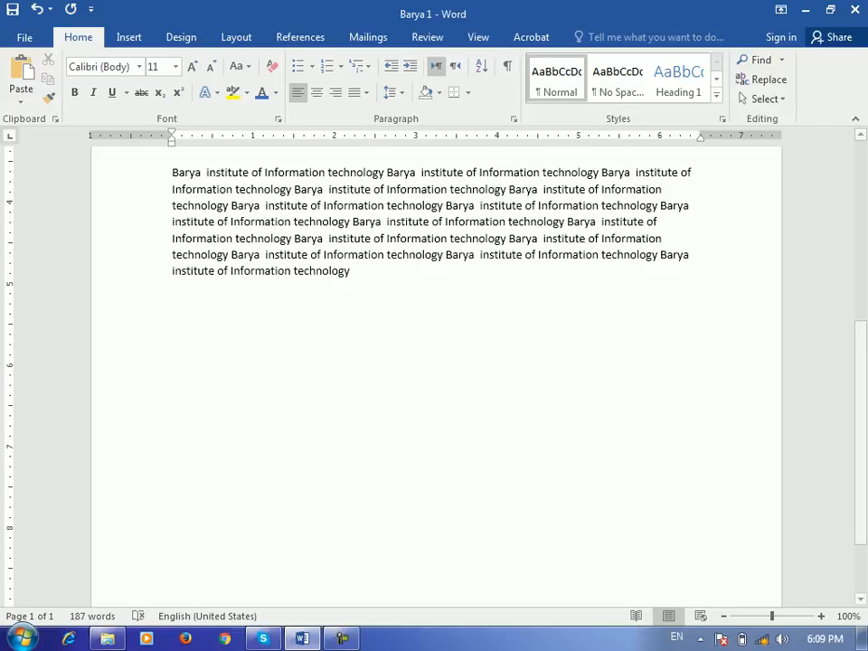
# Start combining revisions from two documents and choose "Barya 1" from the Desktop as the original document
pyautogui.click(428, 37)
pyautogui.click(729, 89)
pyautogui.click(721, 171)
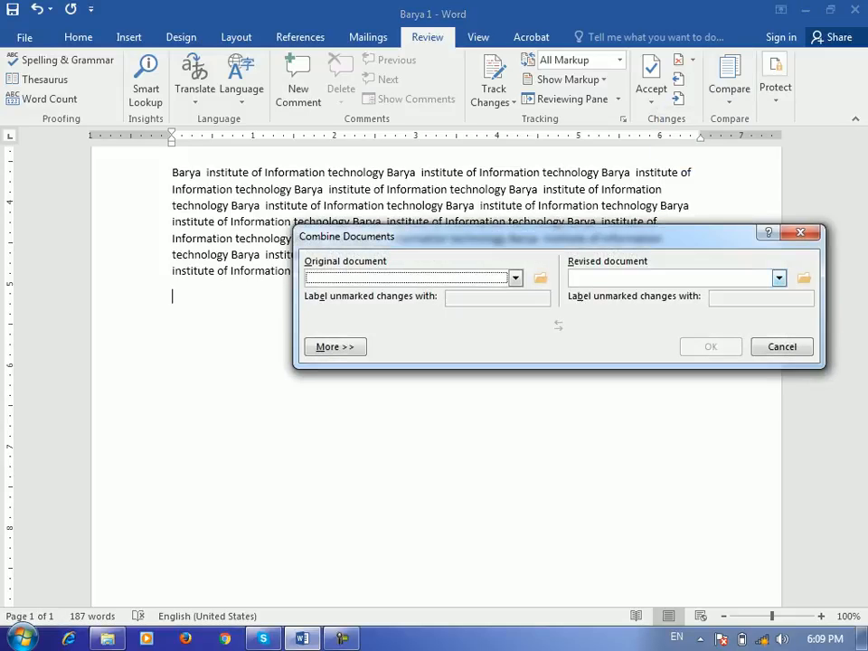
pyautogui.click(541, 278)
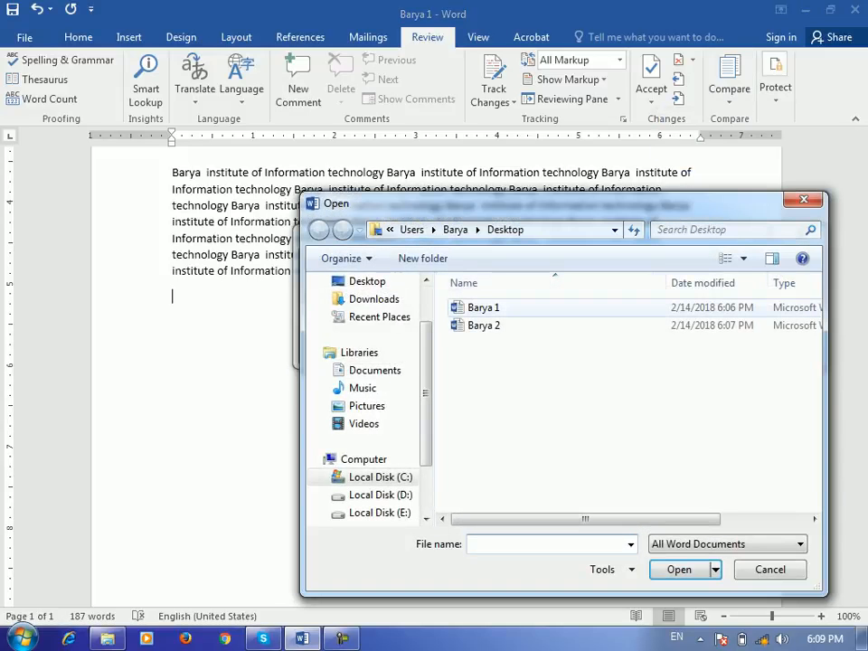
pyautogui.doubleClick(484, 308)
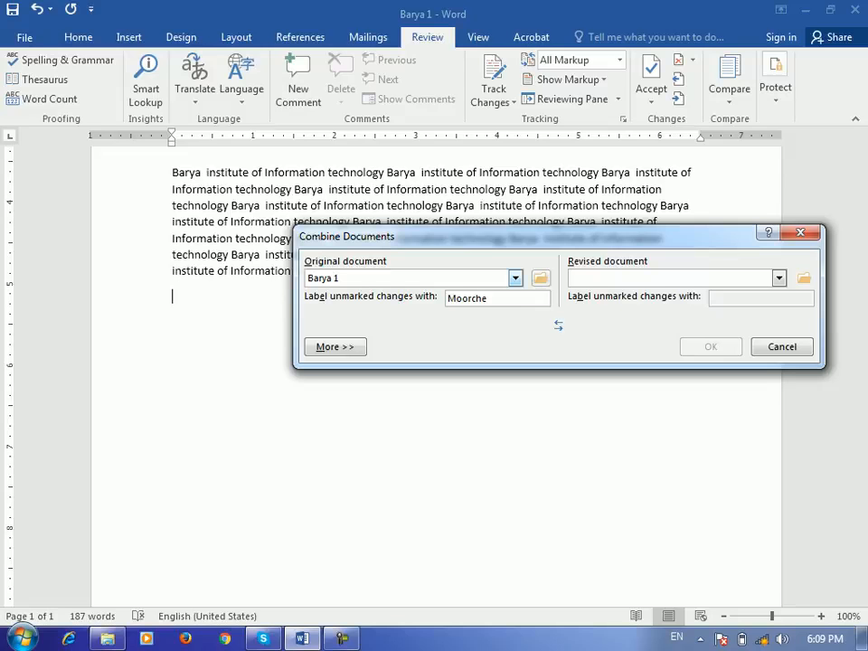
# Choose "Barya 2" as the revised document and merge, keeping the formatting changes from "Barya 1"
pyautogui.click(804, 278)
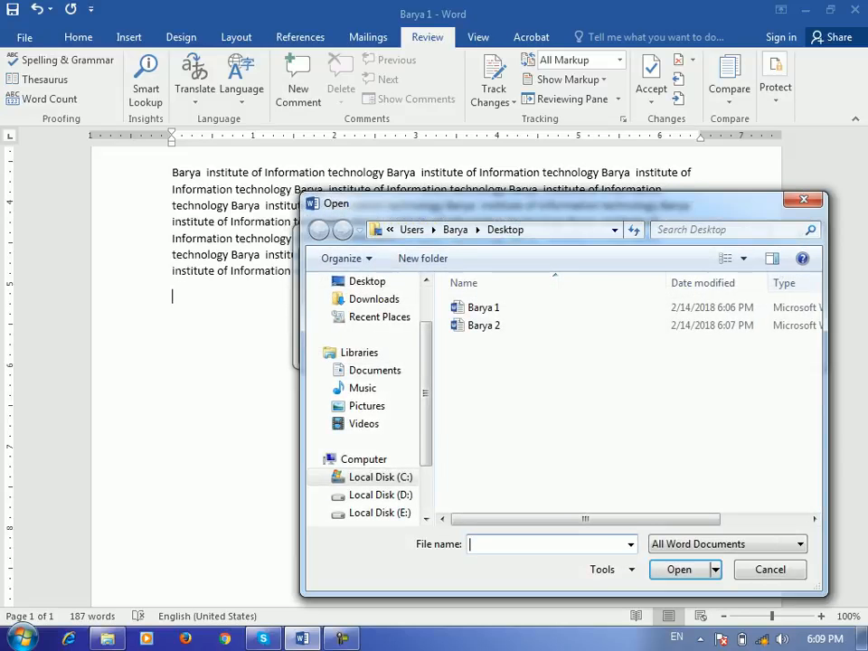
pyautogui.doubleClick(484, 326)
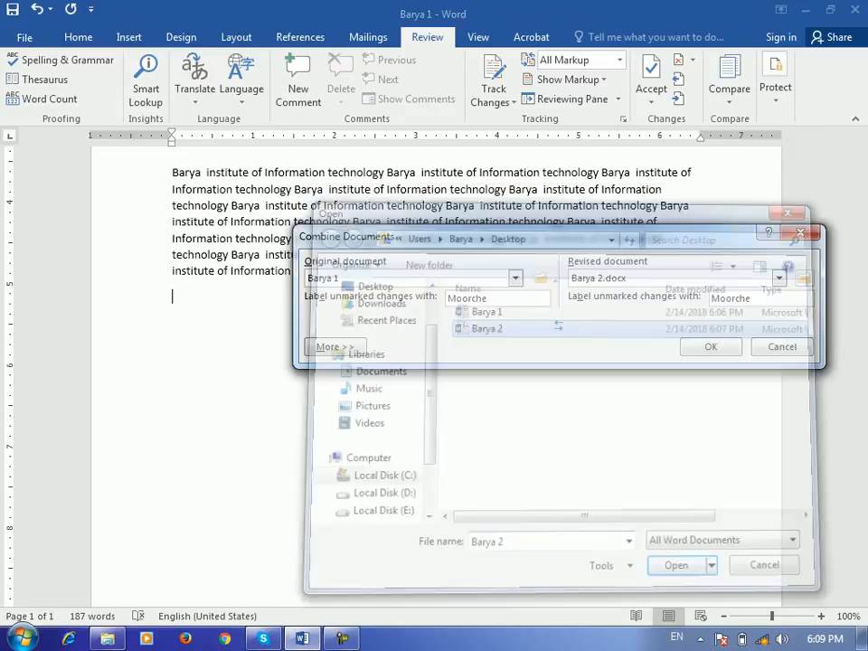
pyautogui.click(711, 347)
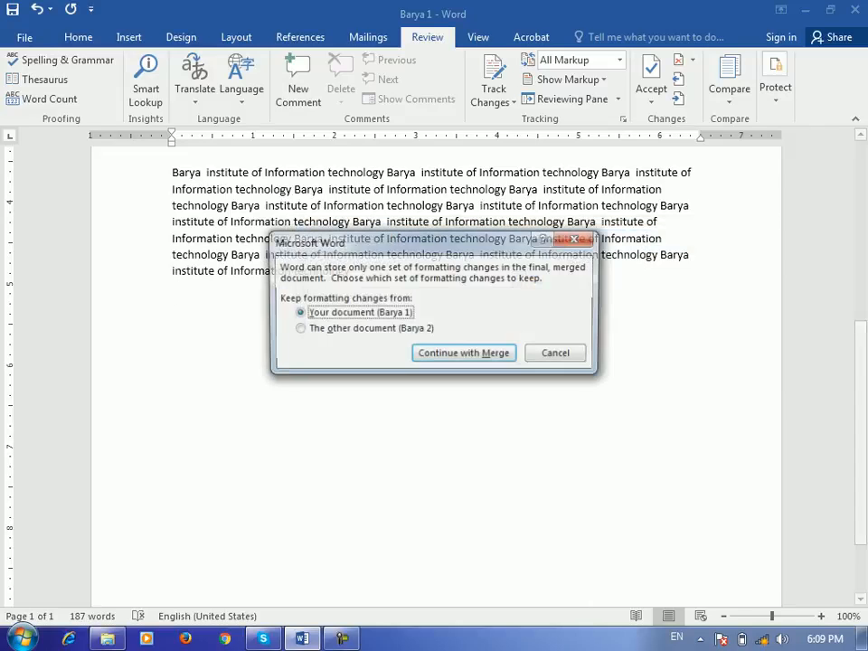
pyautogui.press('Return')
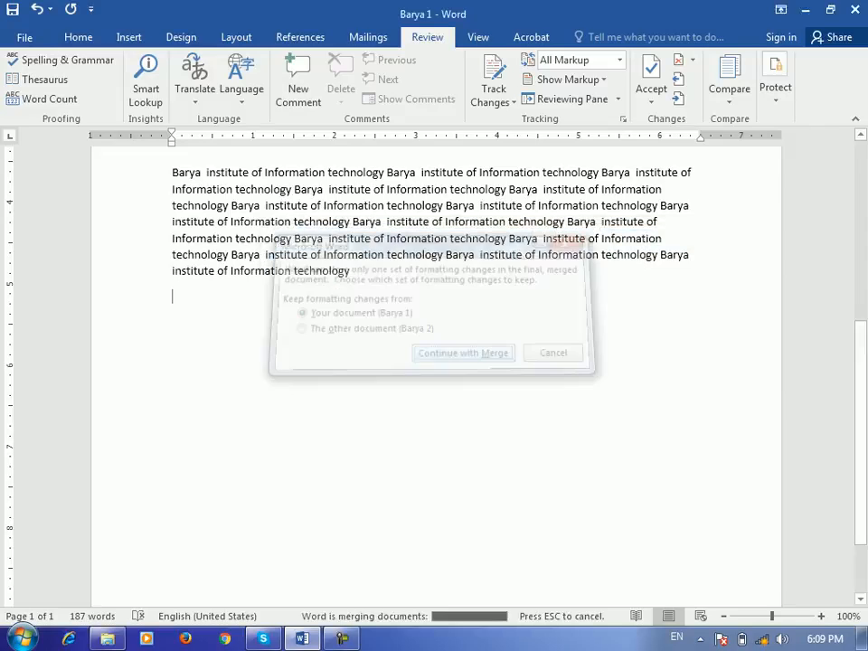
# Review the marked revisions in the combined document and accept all changes
pyautogui.scroll(-9, 316, 361)
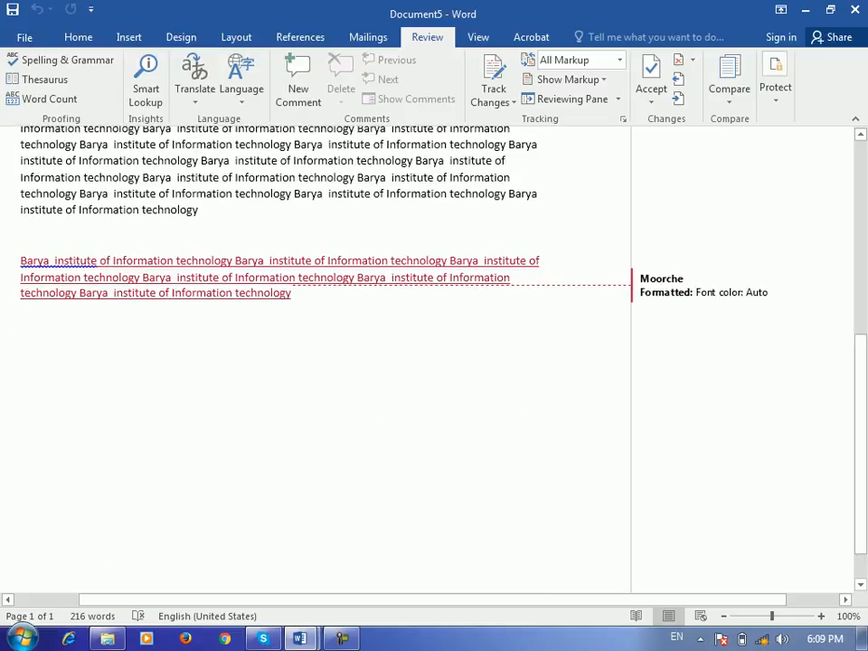
pyautogui.scroll(5, 317, 362)
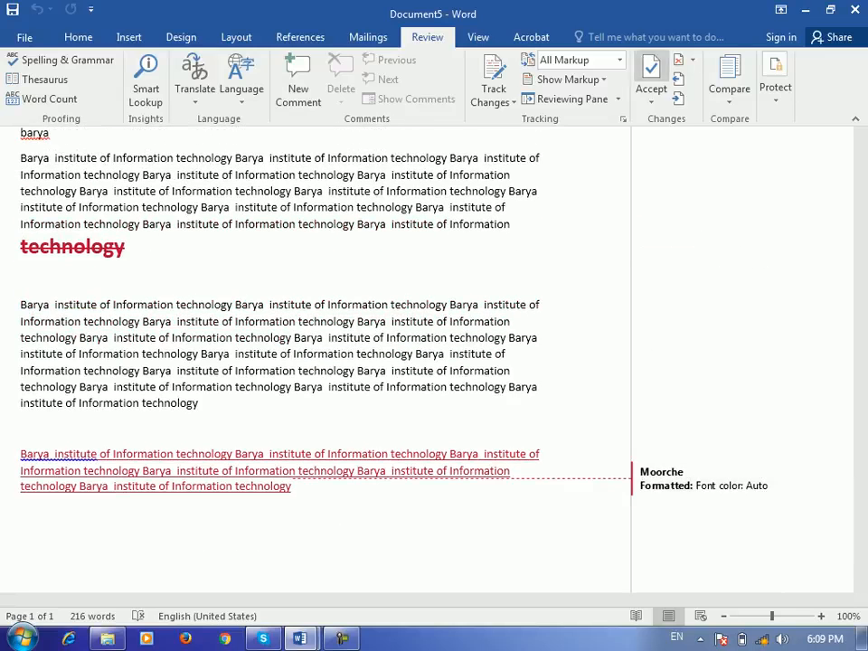
pyautogui.click(651, 97)
pyautogui.click(747, 202)
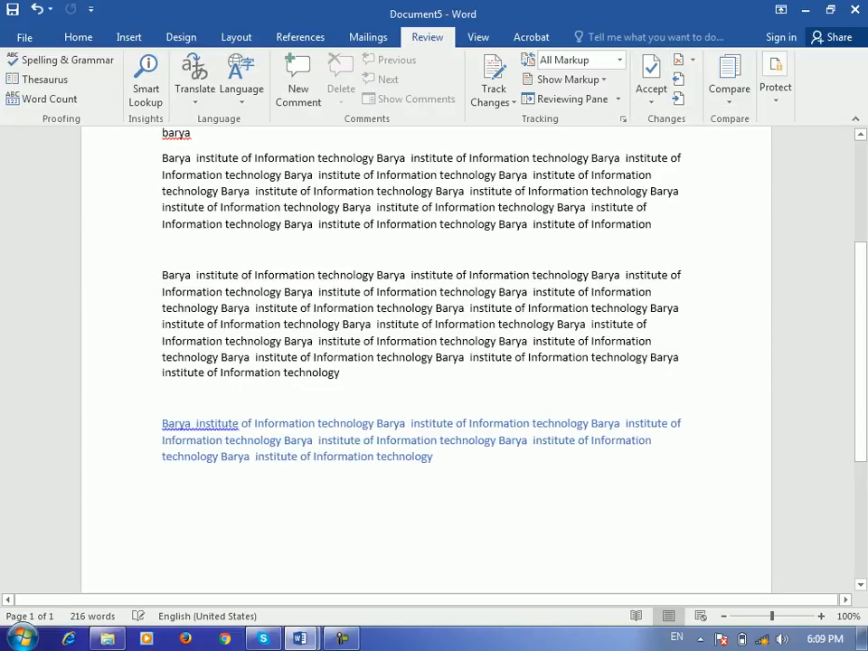
pyautogui.scroll(4, 426, 360)
pyautogui.scroll(-5, 426, 360)
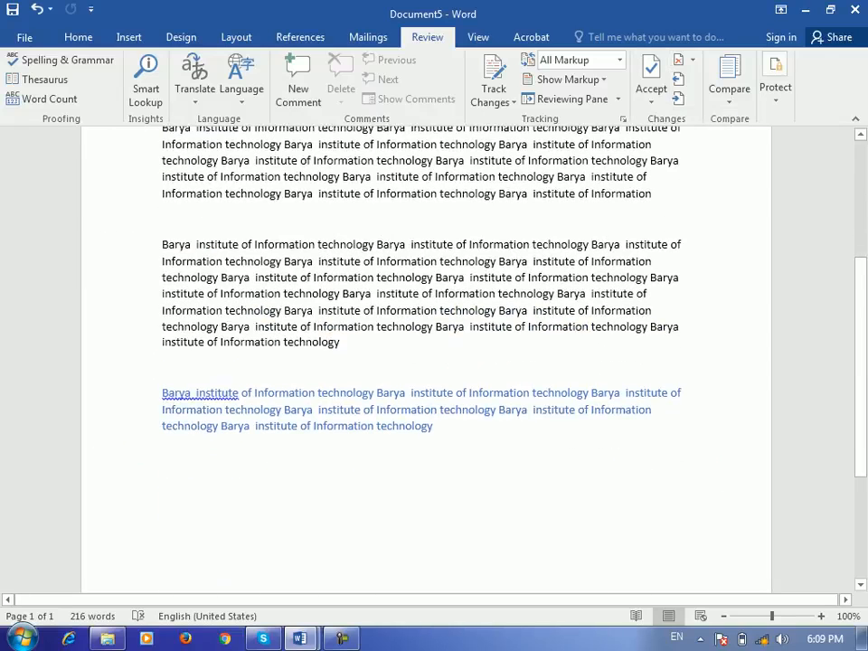
pyautogui.click(728, 89)
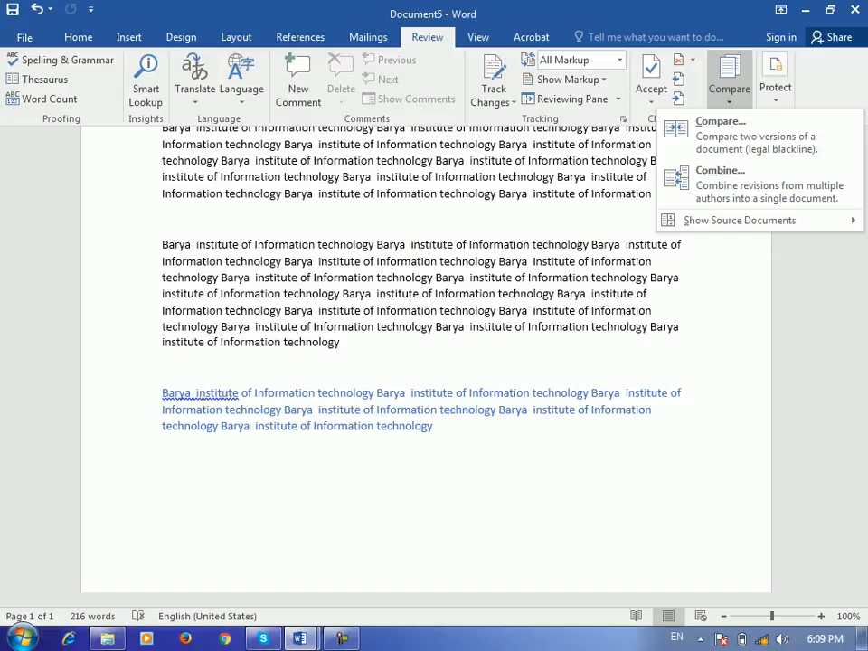
pyautogui.press('Escape')
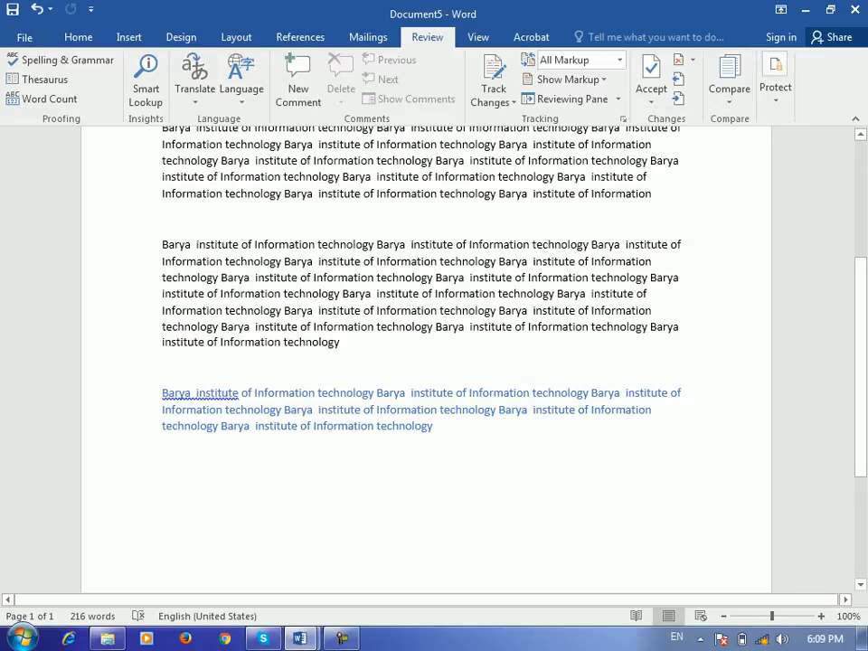